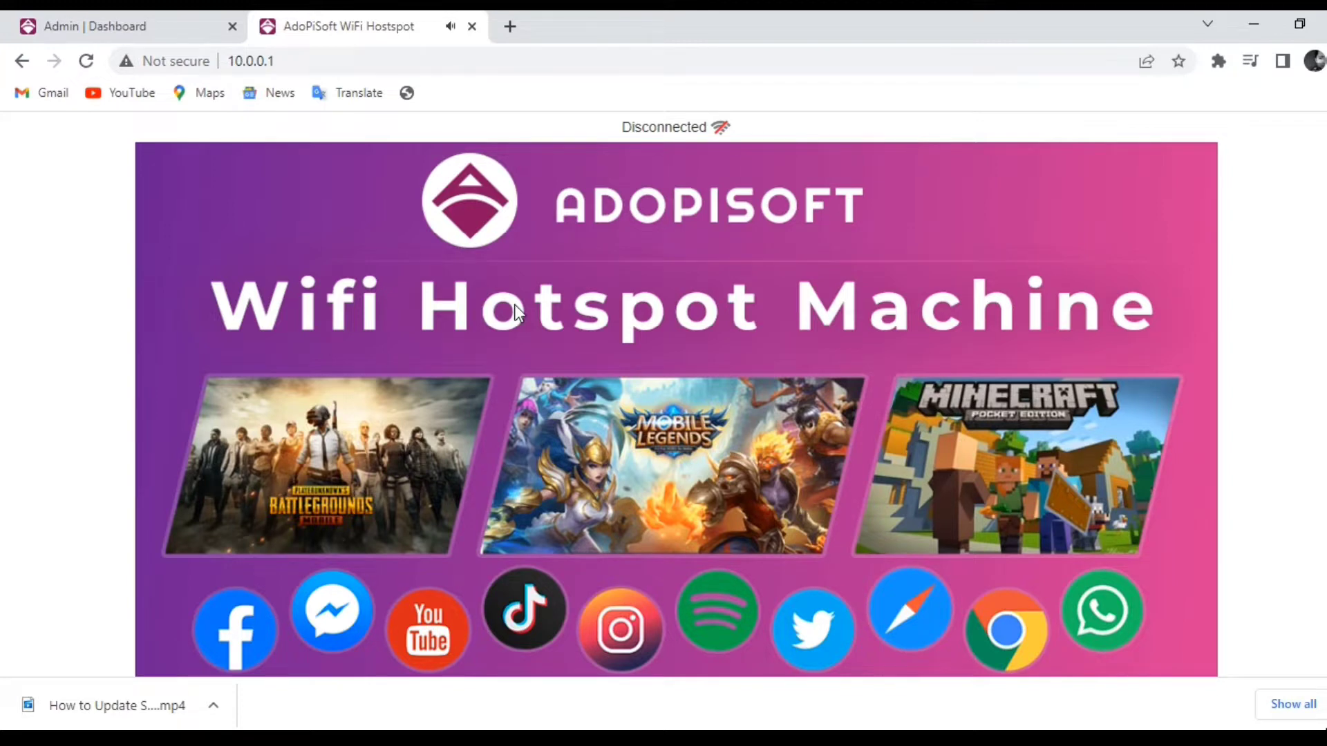
- Buy 10 minutes of Wifi Time for PHP 2 and finish paying
scroll(736, 283, down, 2)
scroll(749, 307, down, 3)
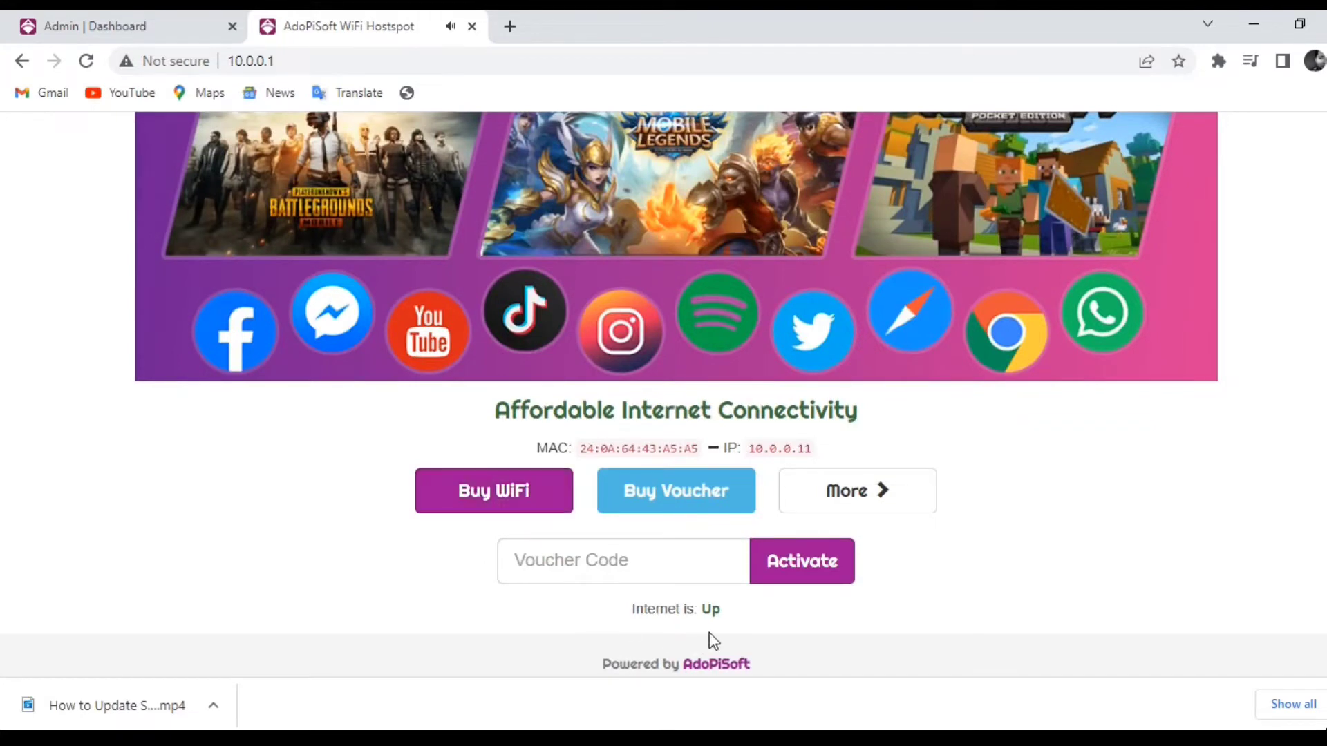
scroll(709, 633, down, 1)
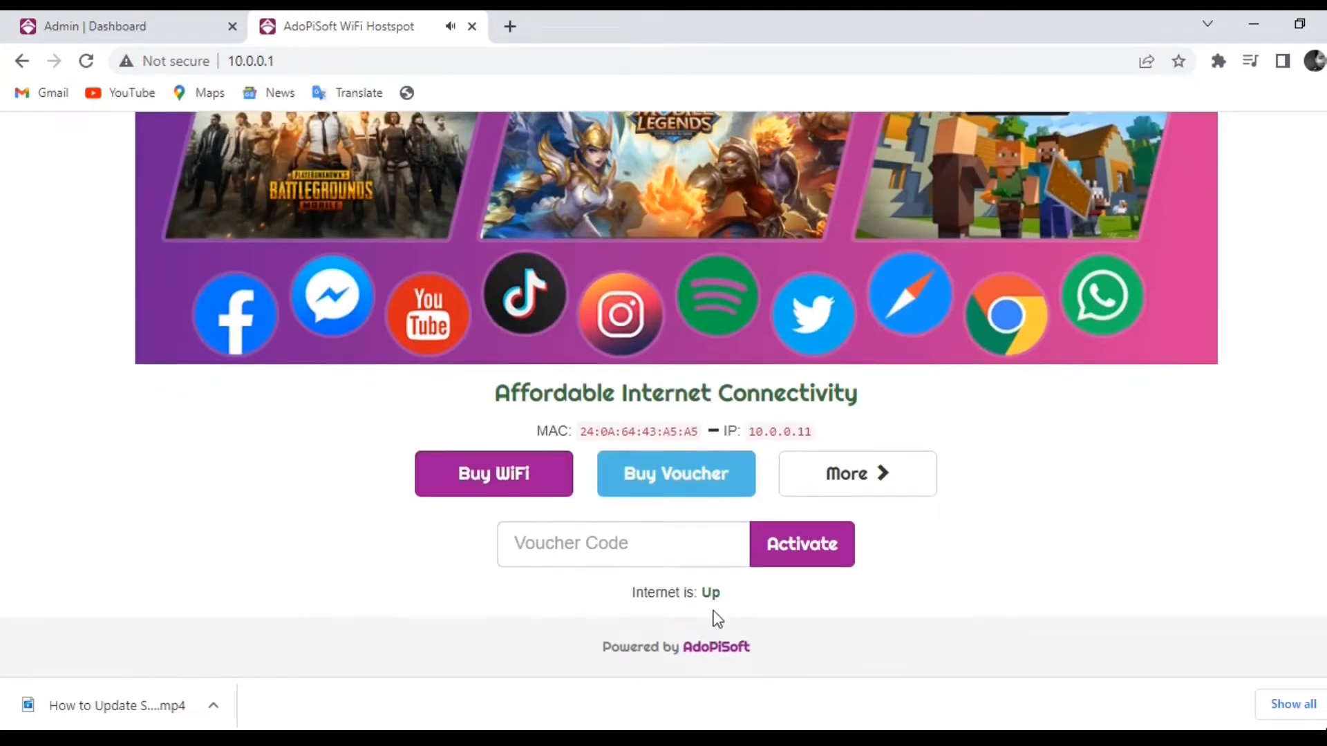
click(501, 492)
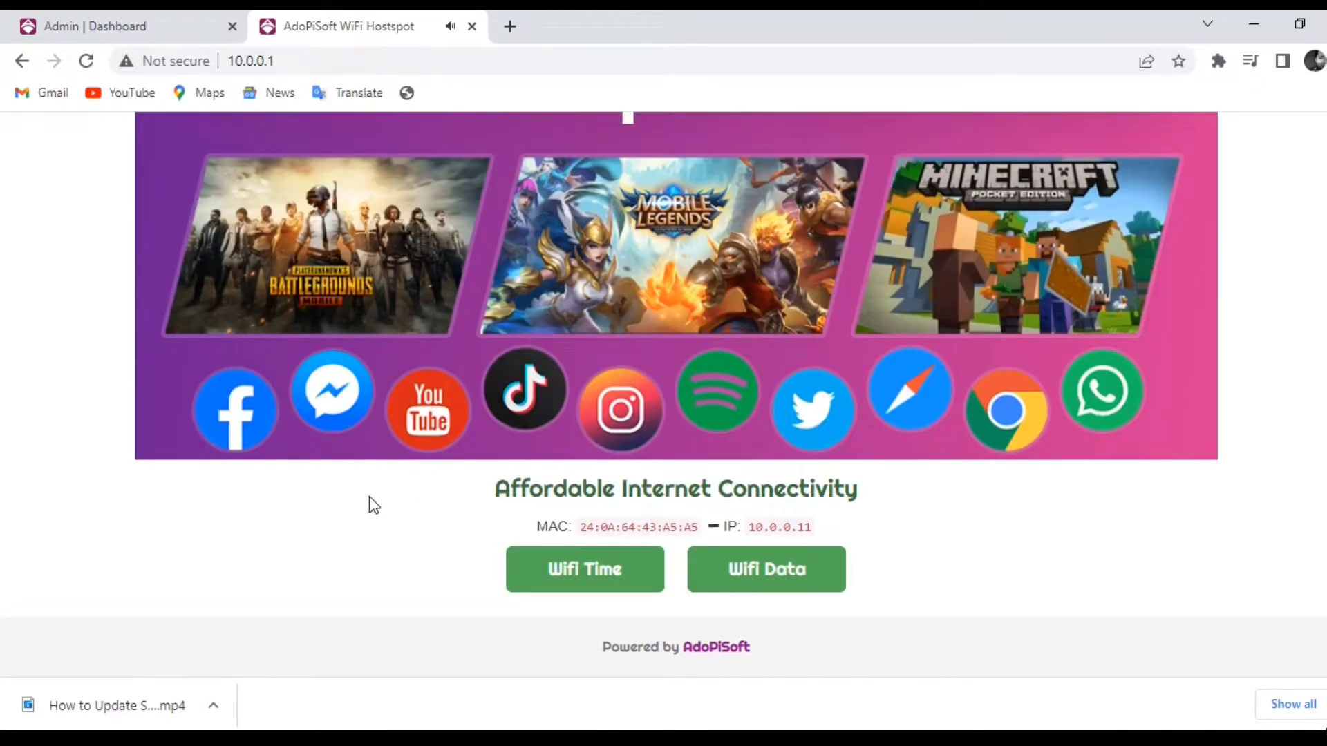
click(574, 578)
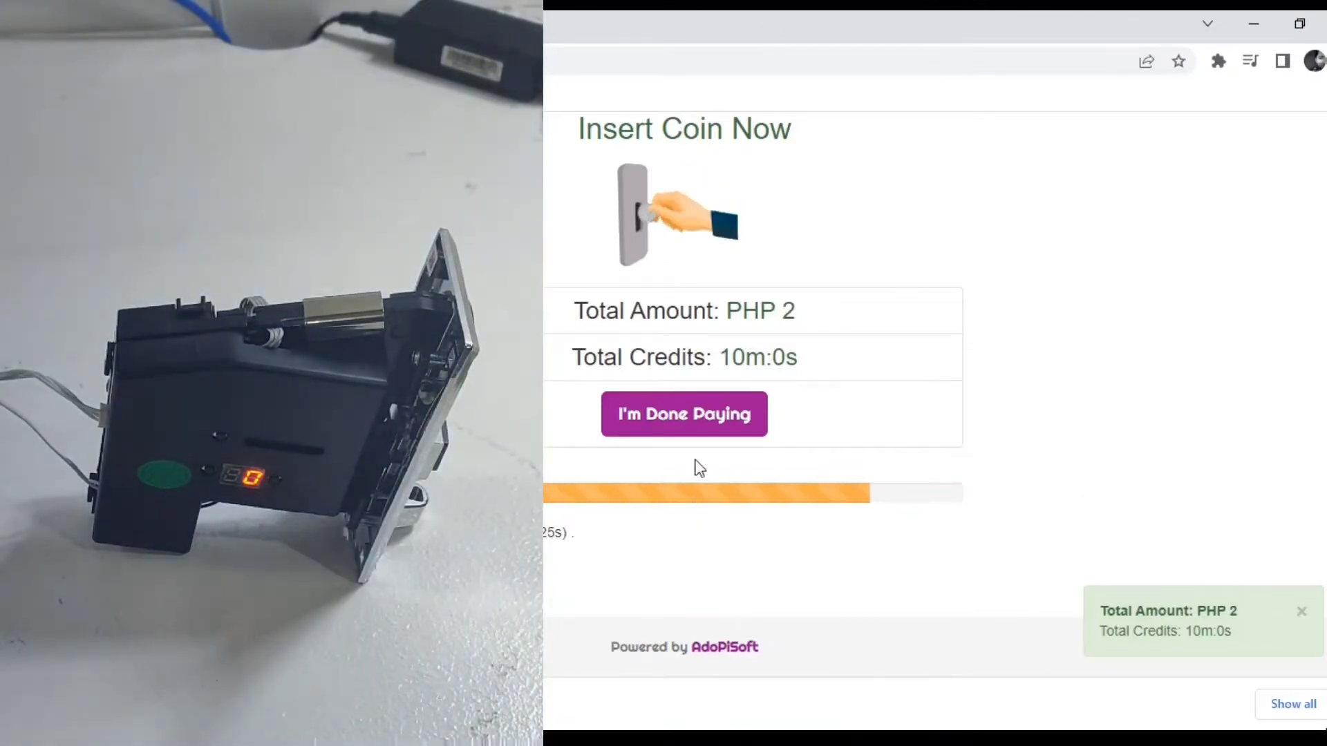
click(697, 416)
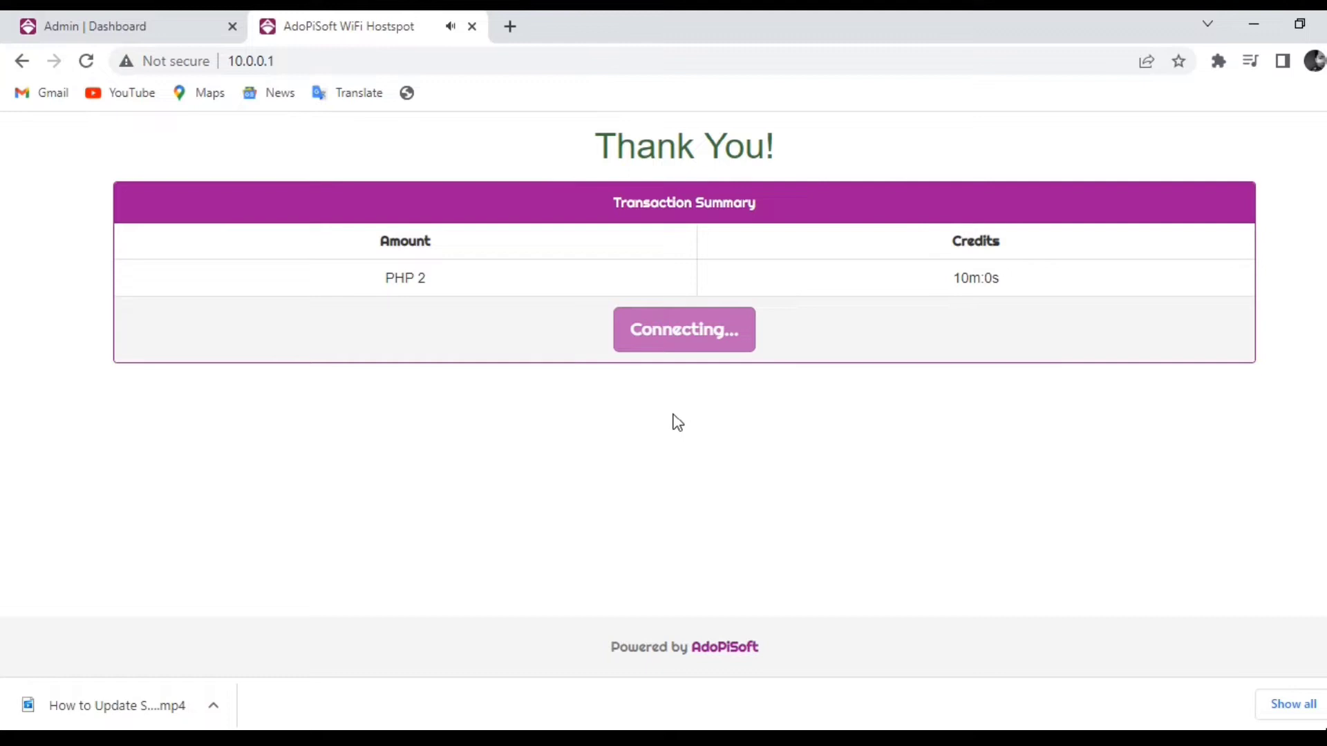
- Dismiss the Announcement popup once the device connects
scroll(622, 346, down, 5)
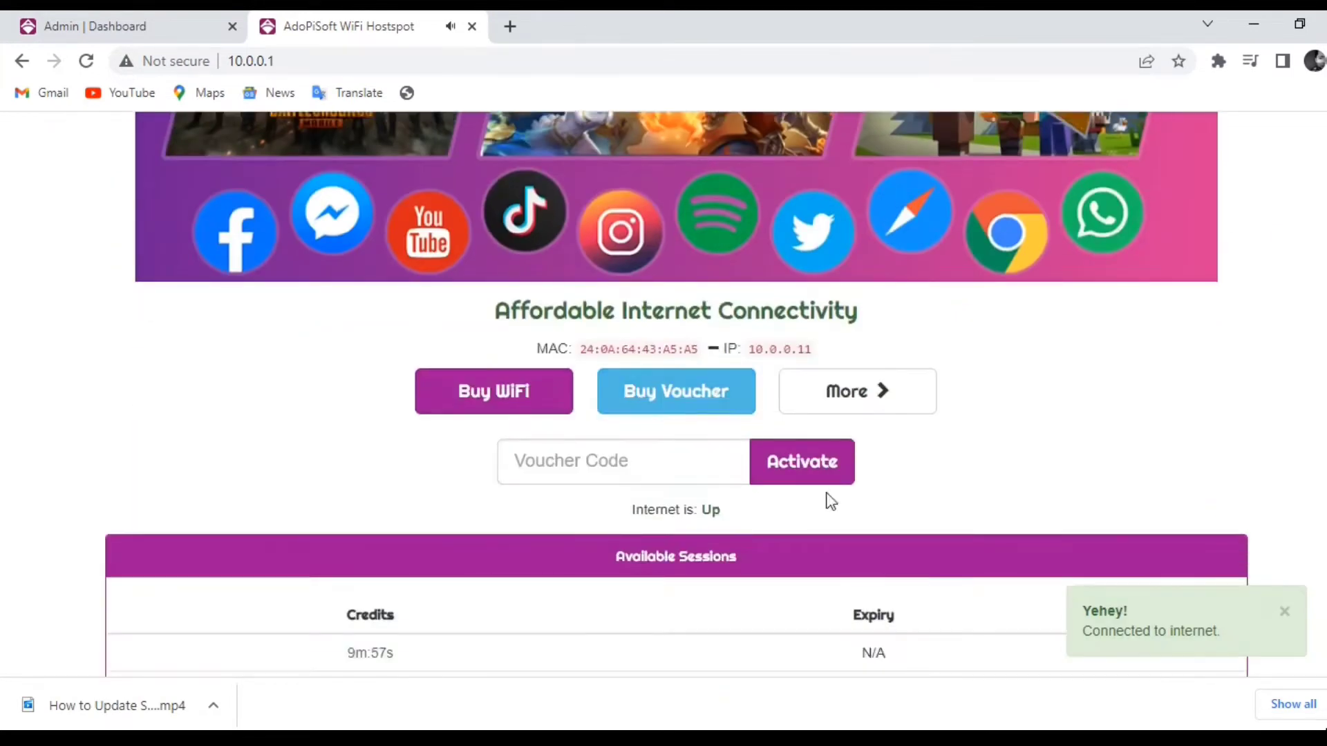
scroll(829, 498, down, 2)
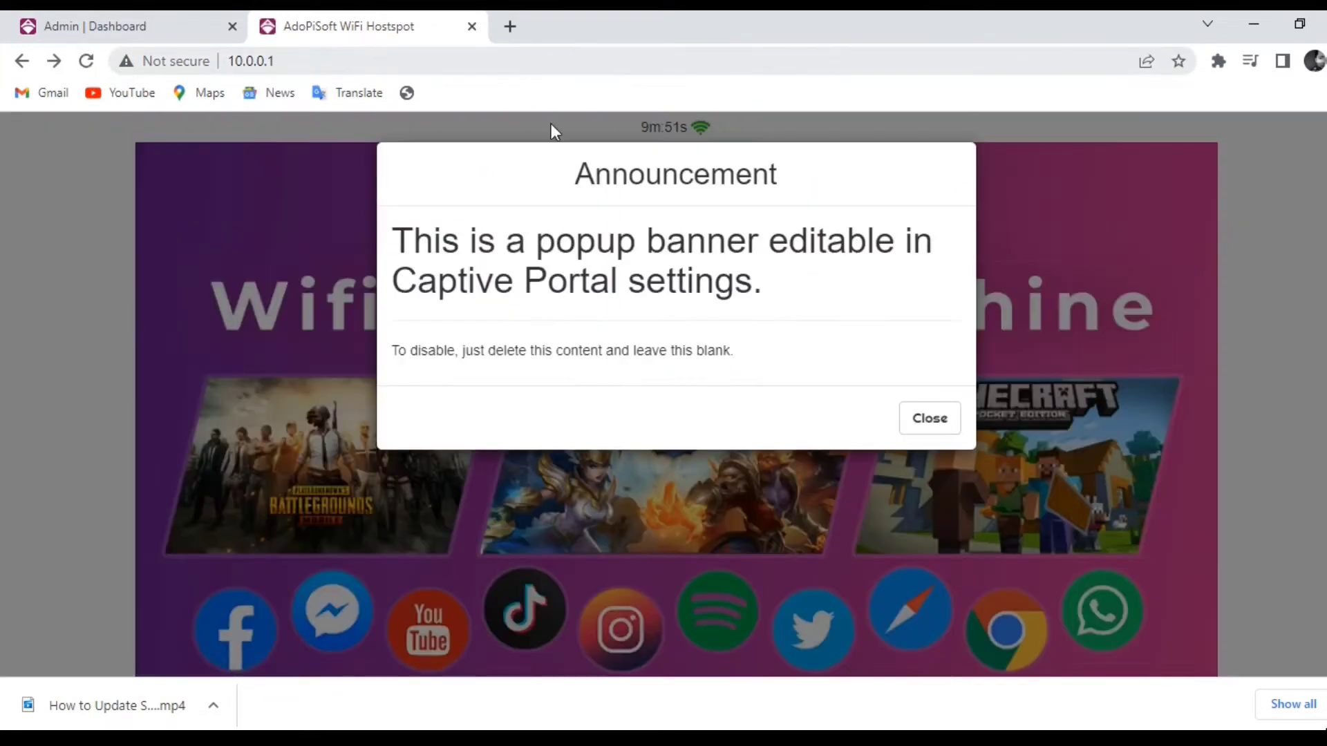
click(933, 418)
scroll(838, 460, down, 5)
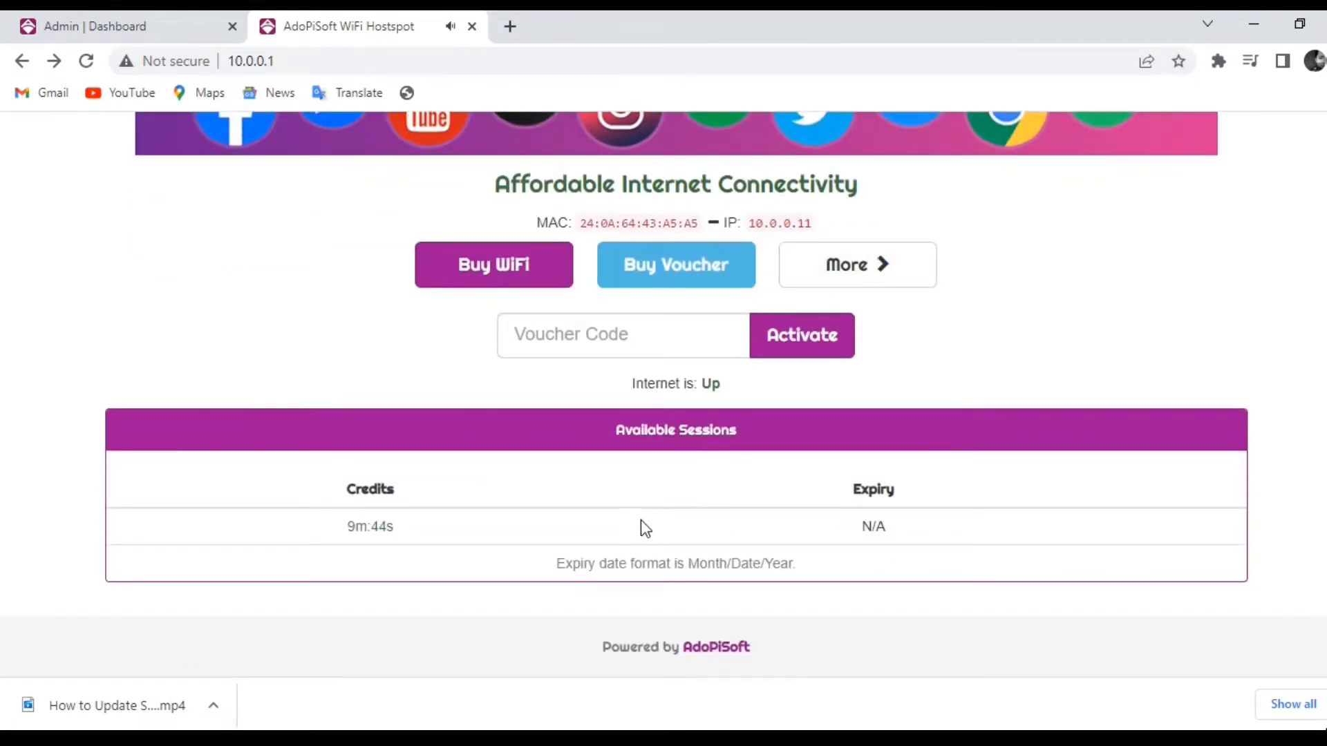
- Check Available Sessions for the remaining credit and the N/A expiry
double_click(680, 518)
click(676, 528)
scroll(653, 547, up, 2)
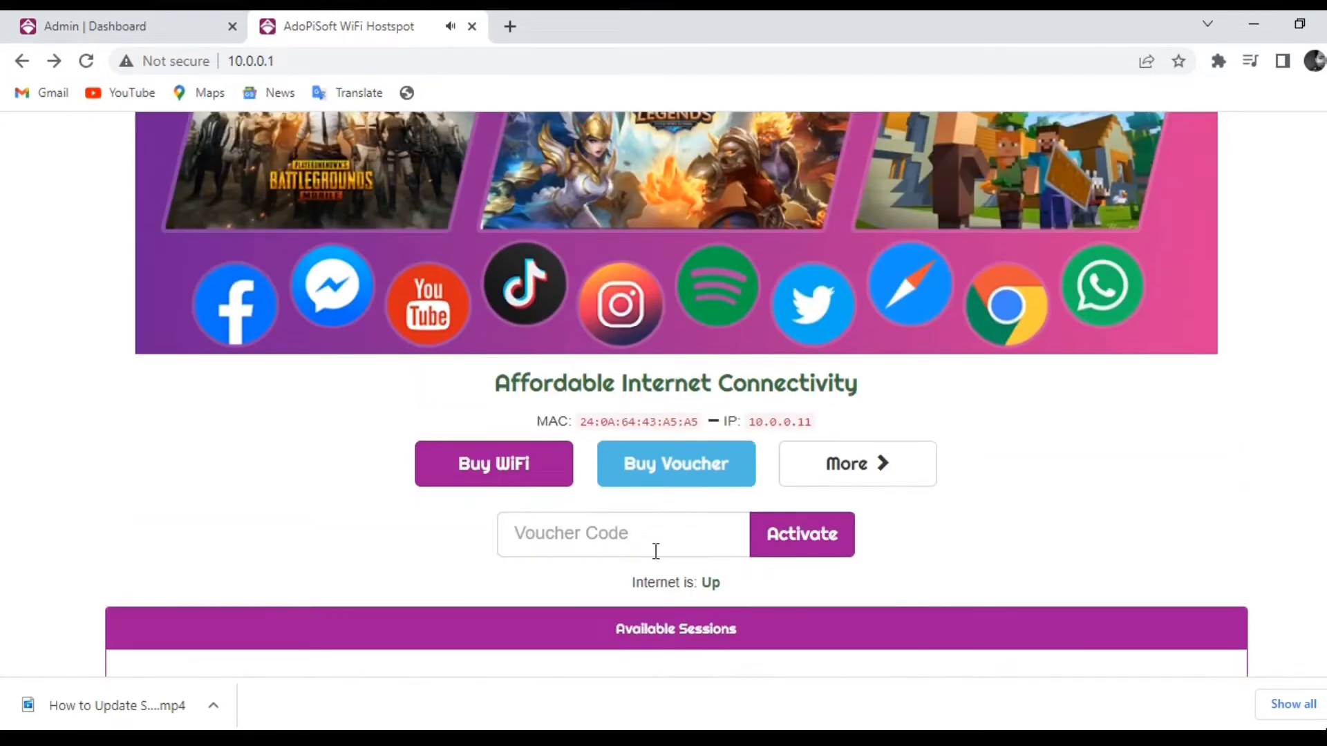
scroll(654, 570, down, 1)
scroll(646, 595, down, 1)
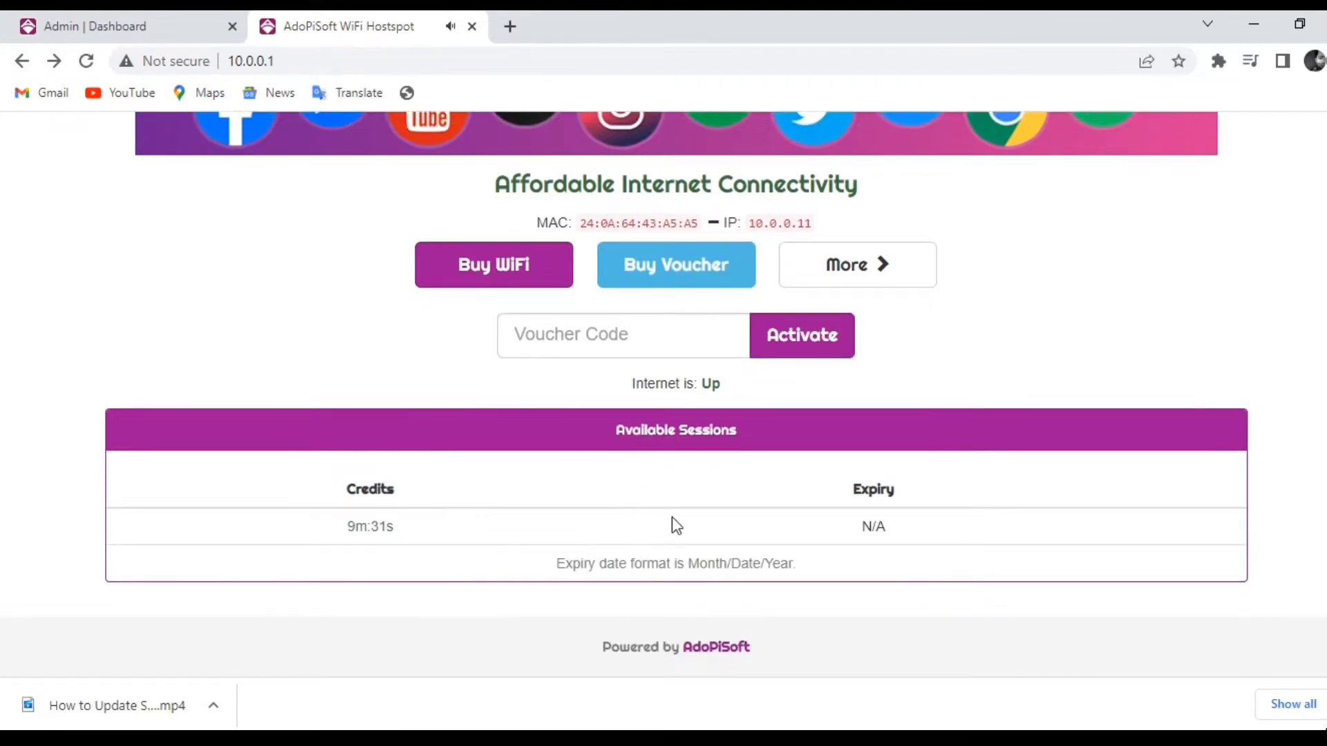
scroll(656, 539, up, 2)
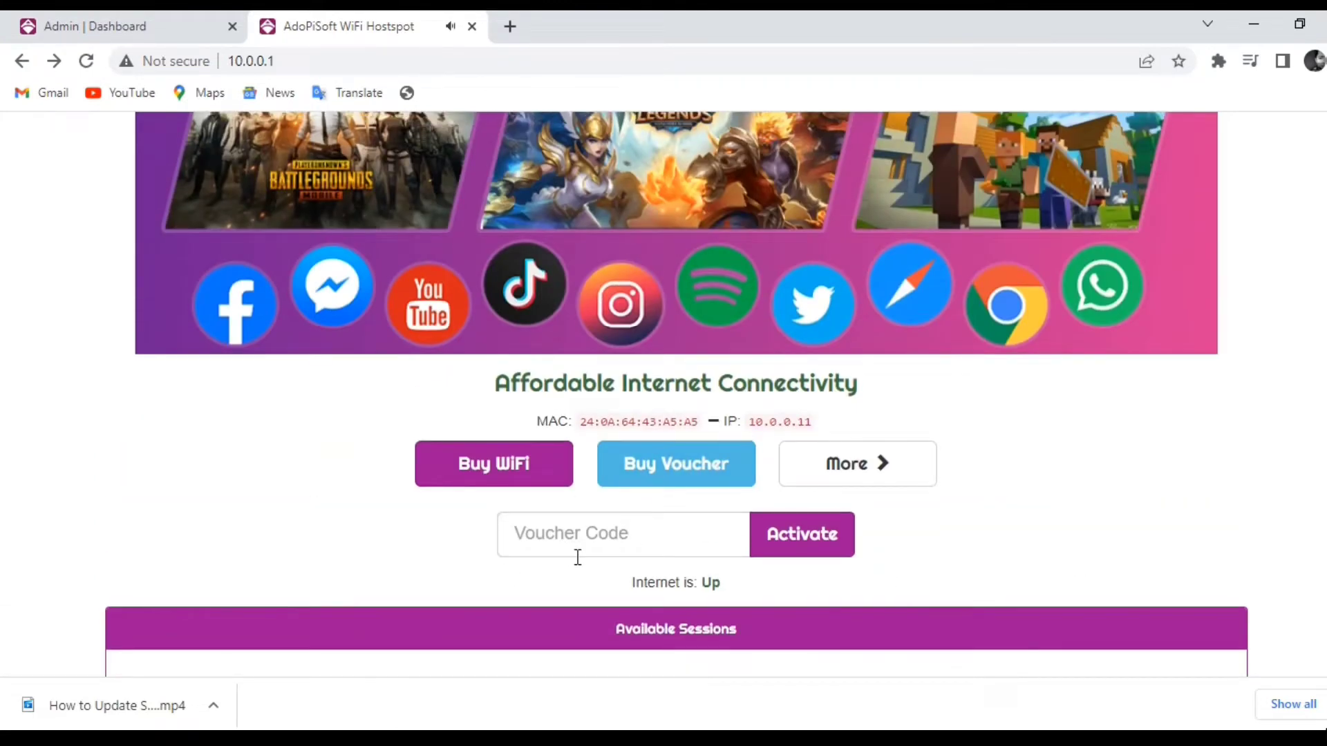
scroll(596, 576, up, 3)
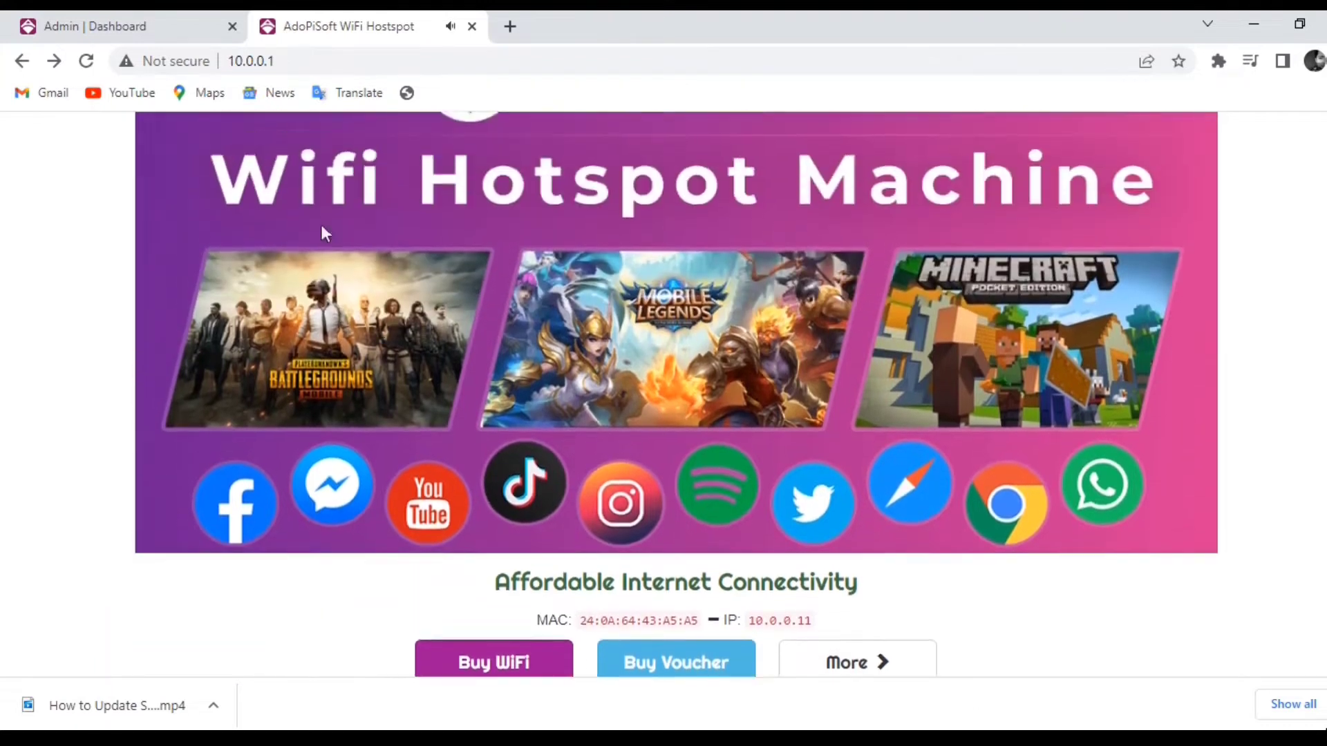
- Go to the admin dashboard's Sales > Rates & Sessions > Session Settings tab
click(111, 21)
click(27, 235)
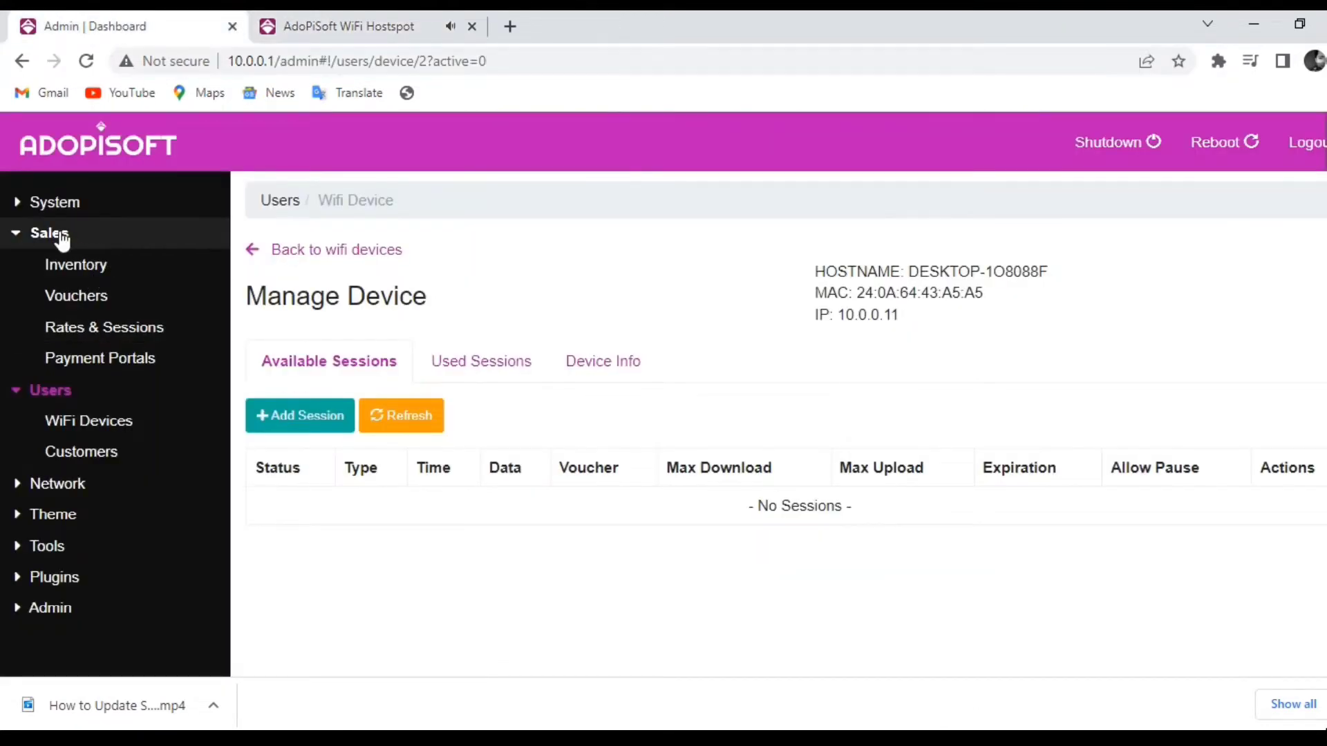
click(50, 265)
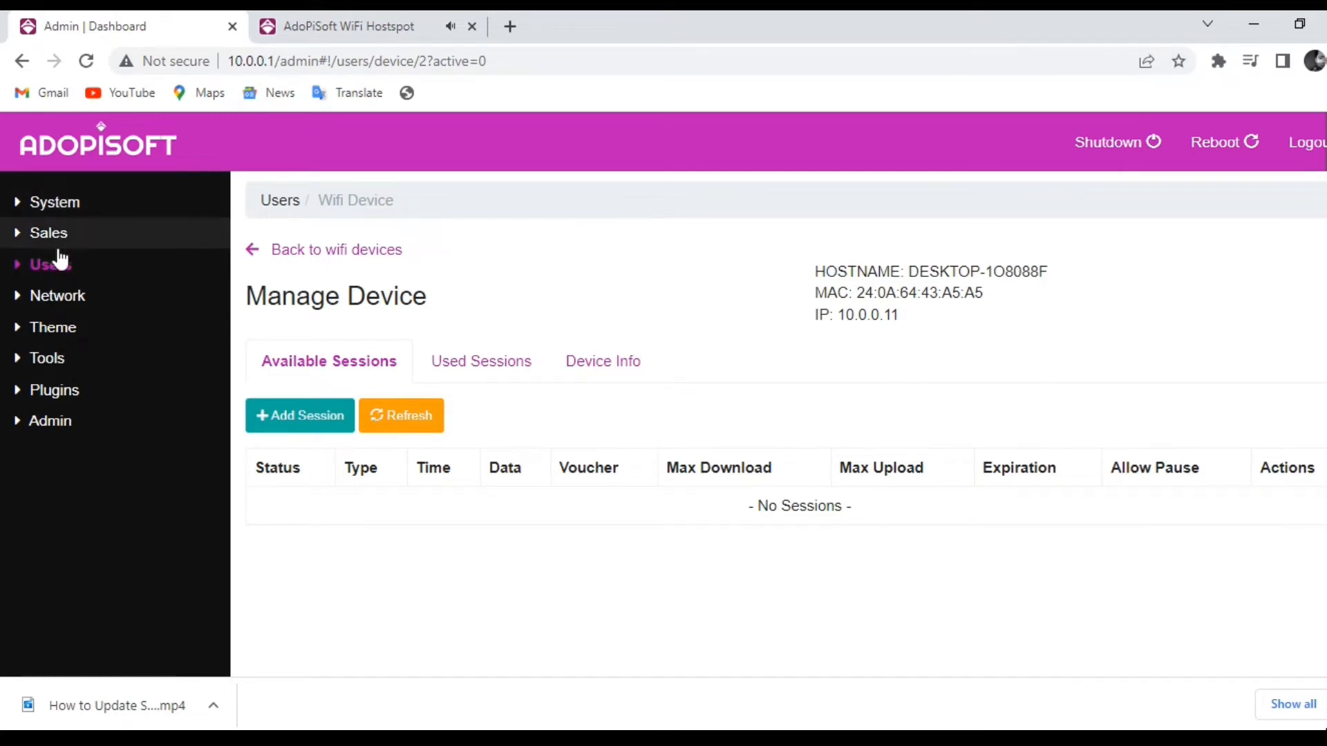
click(55, 238)
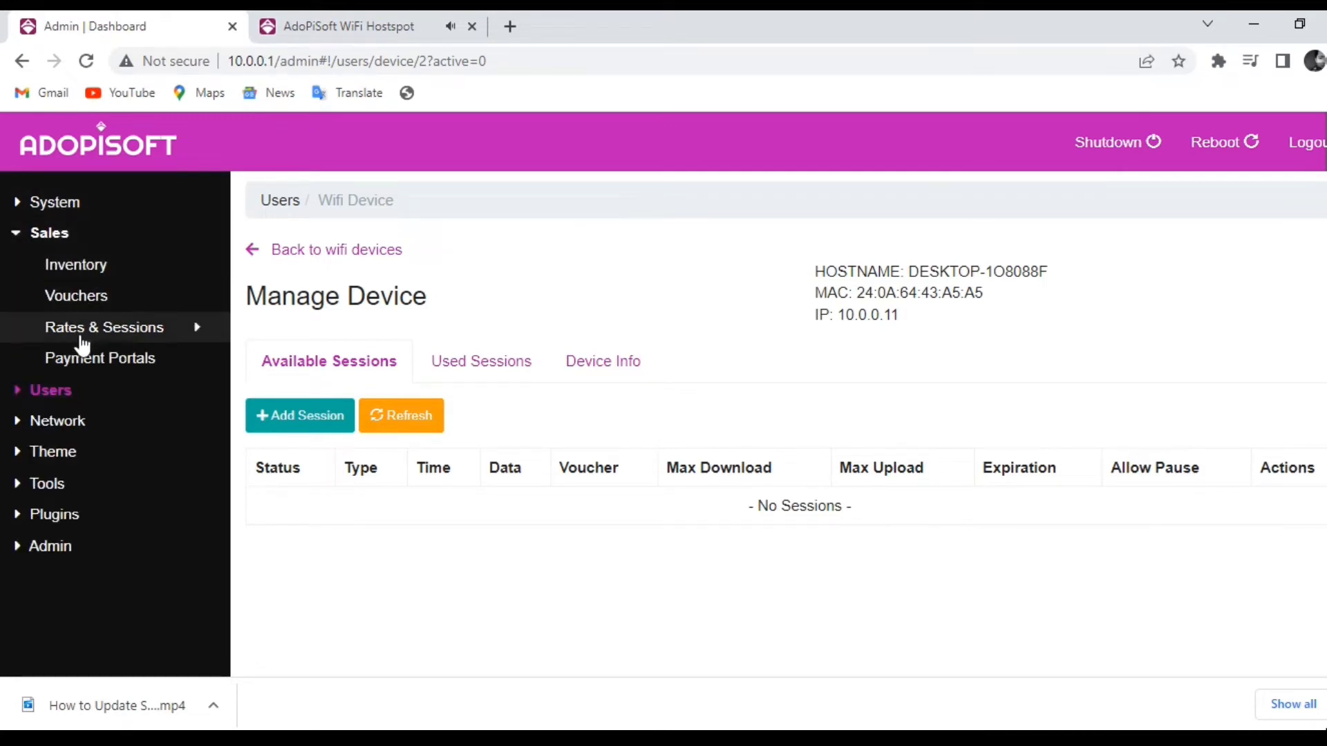
click(115, 335)
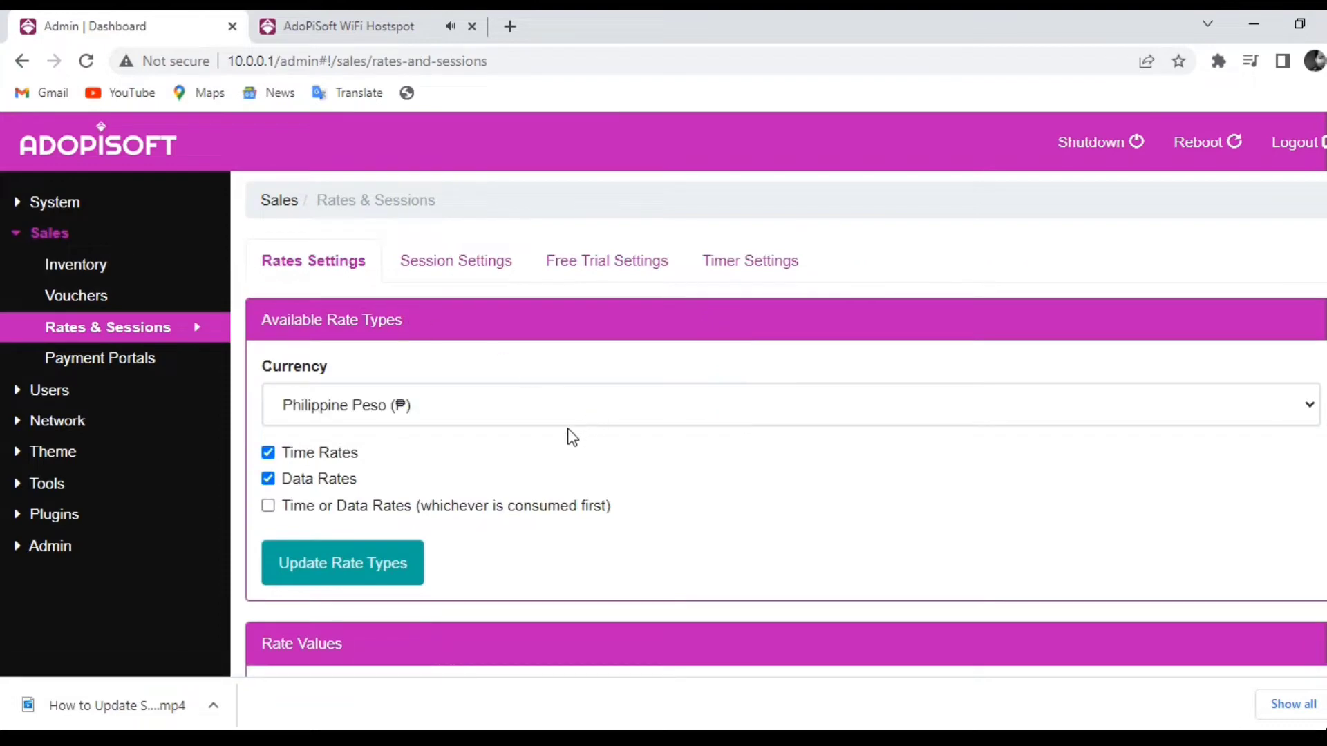
scroll(525, 359, down, 2)
scroll(491, 298, up, 2)
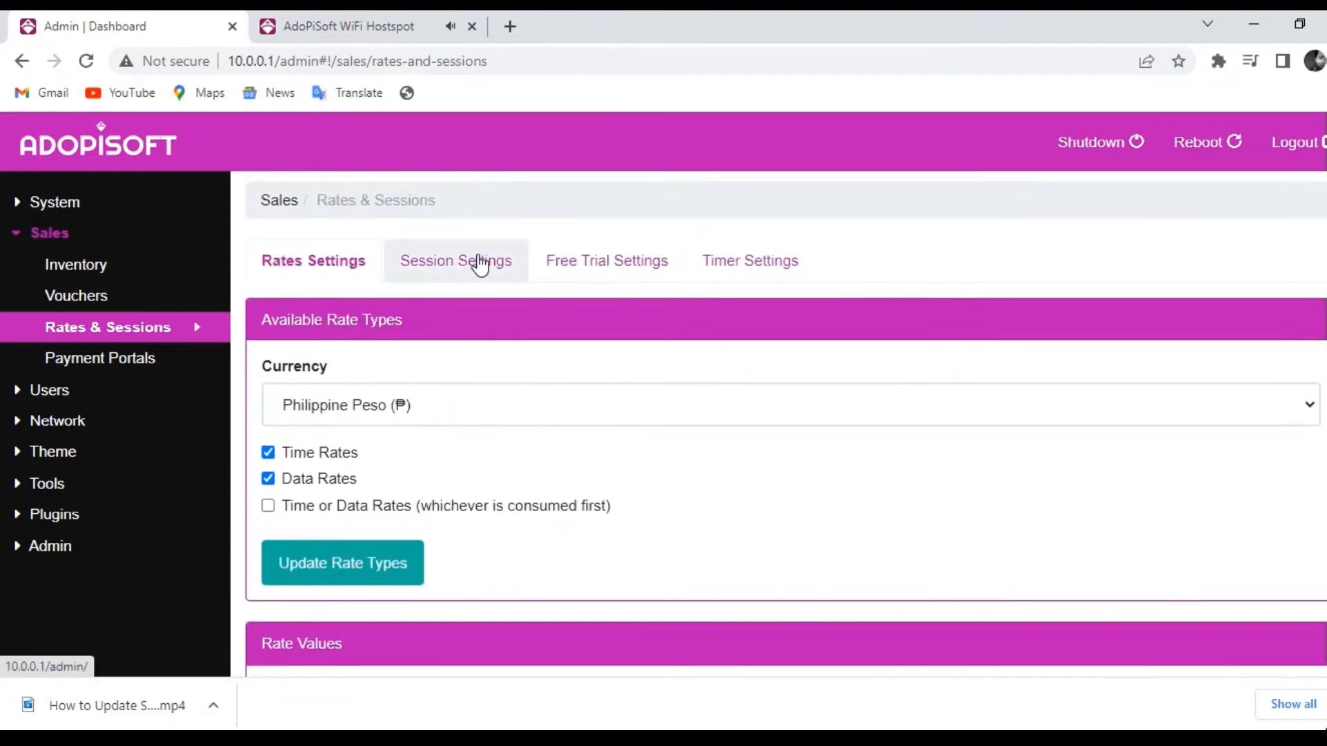
click(471, 266)
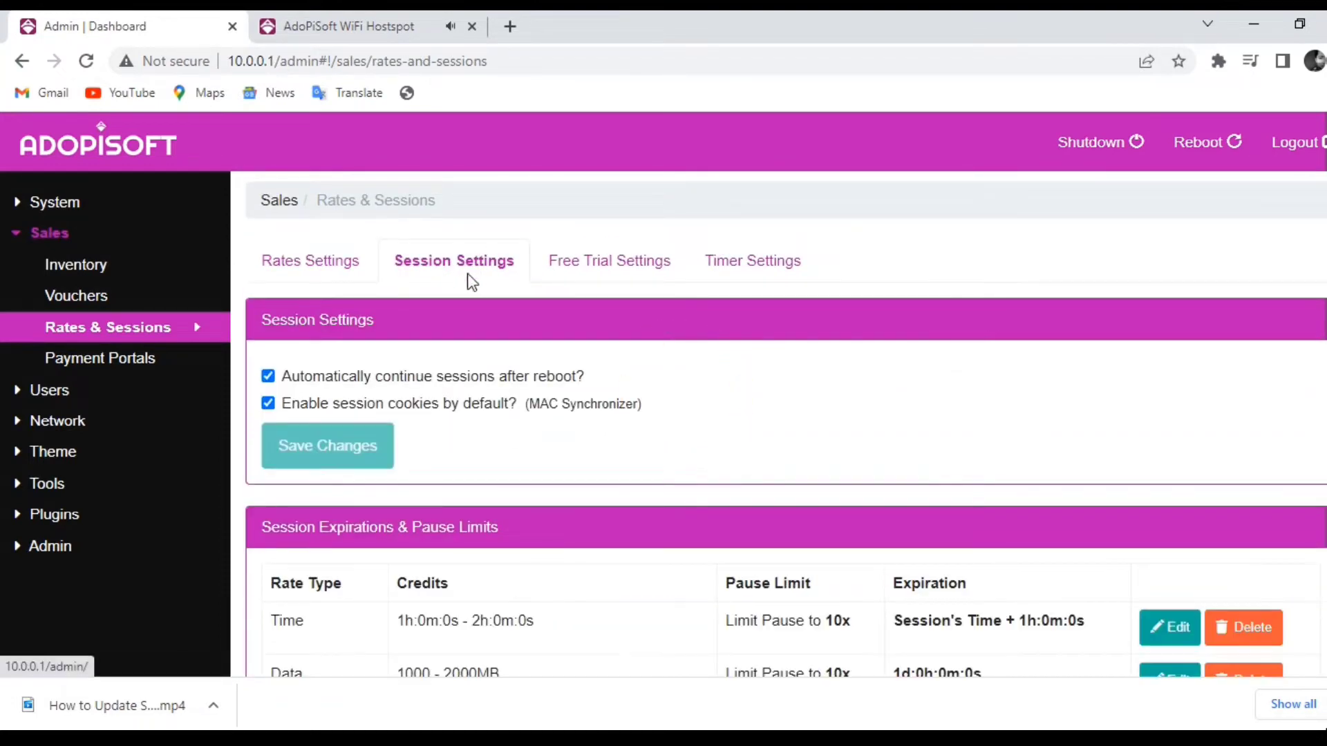
- Delete the Time, Data and Time Or Data expiration and pause limit rows
scroll(572, 449, down, 2)
scroll(584, 443, down, 1)
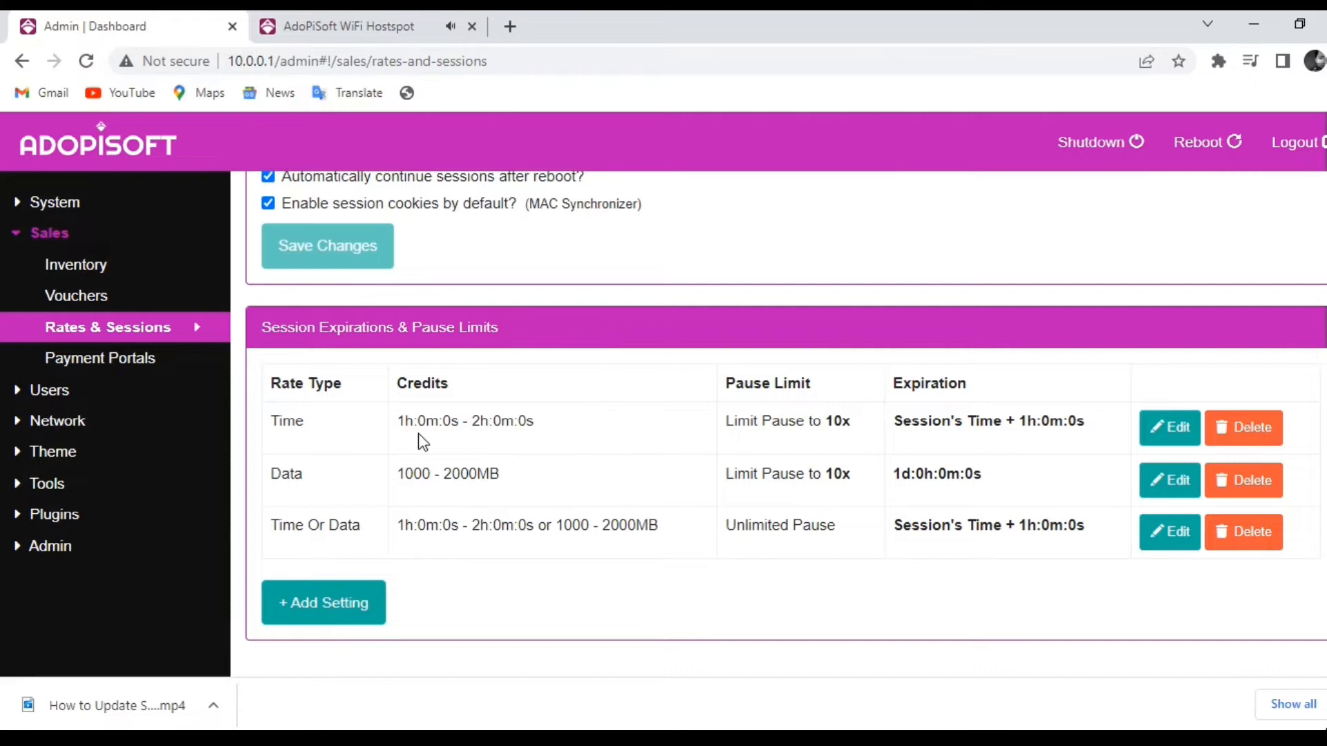
click(1267, 442)
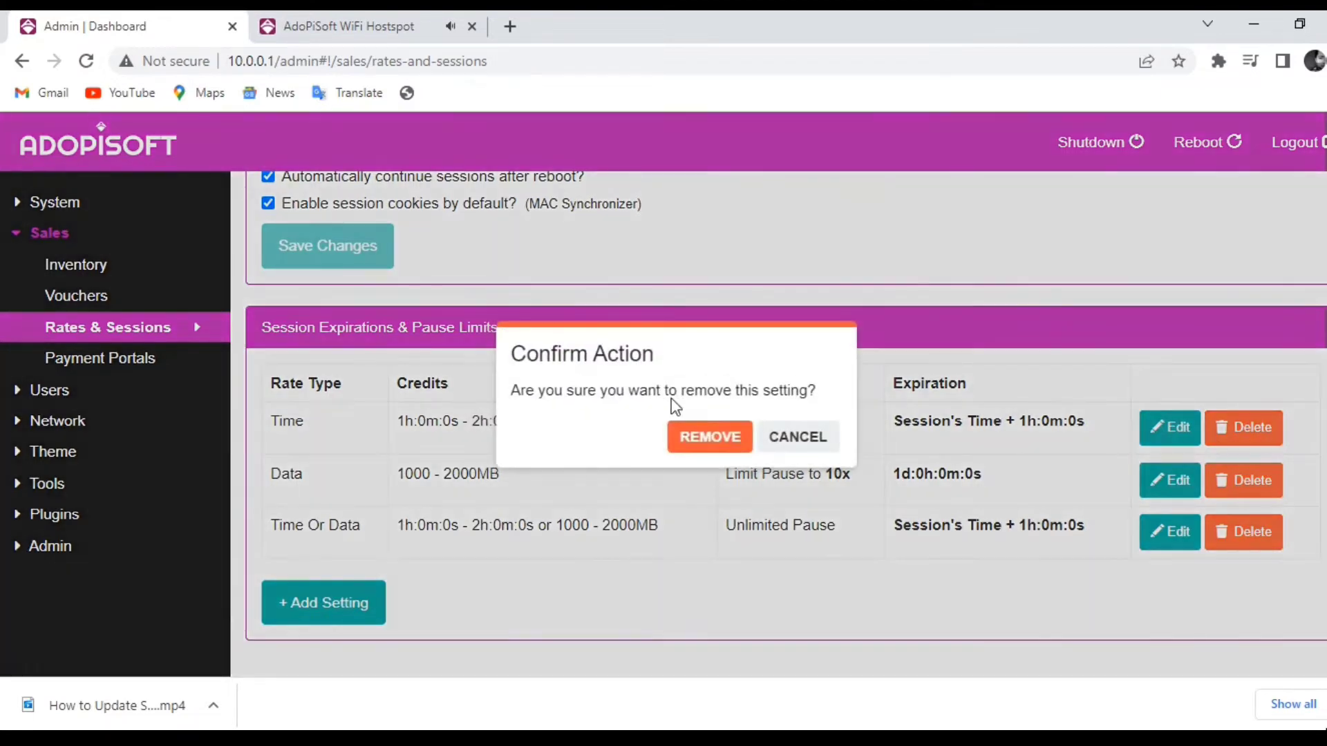
click(709, 438)
click(1245, 479)
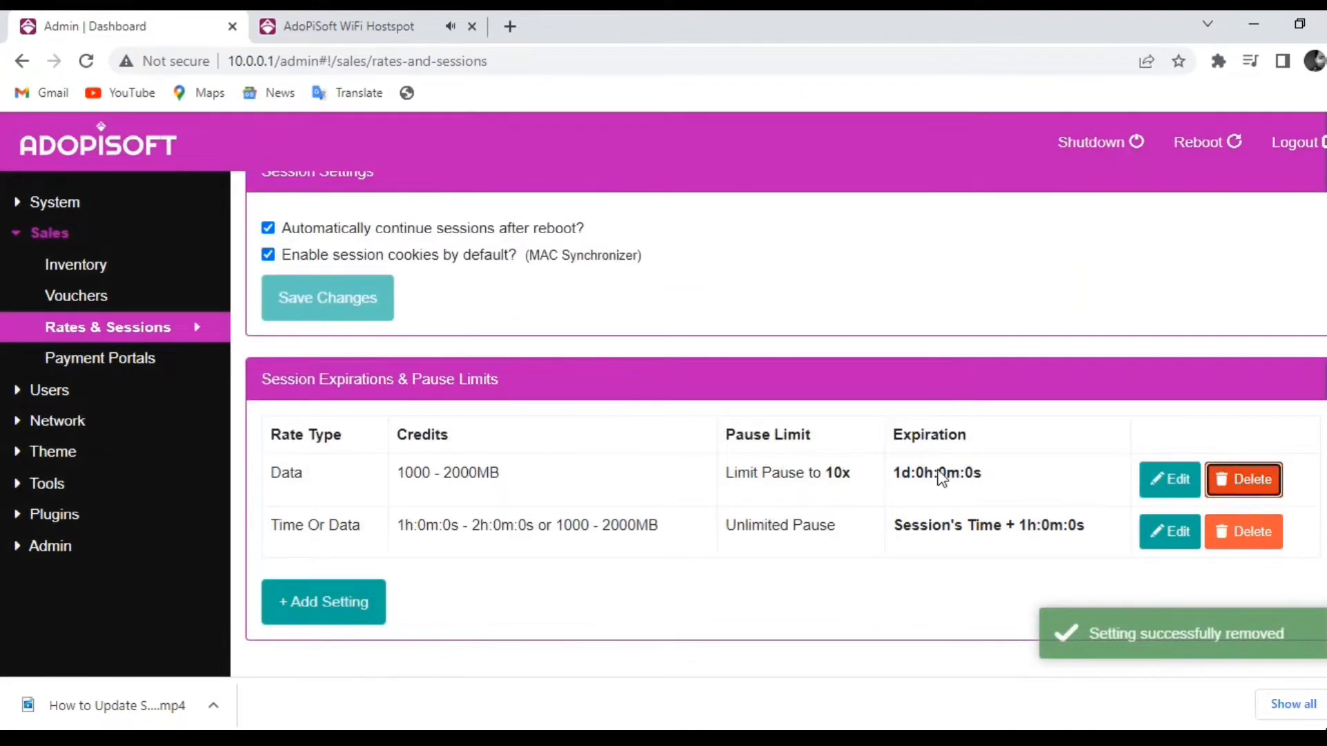
click(712, 445)
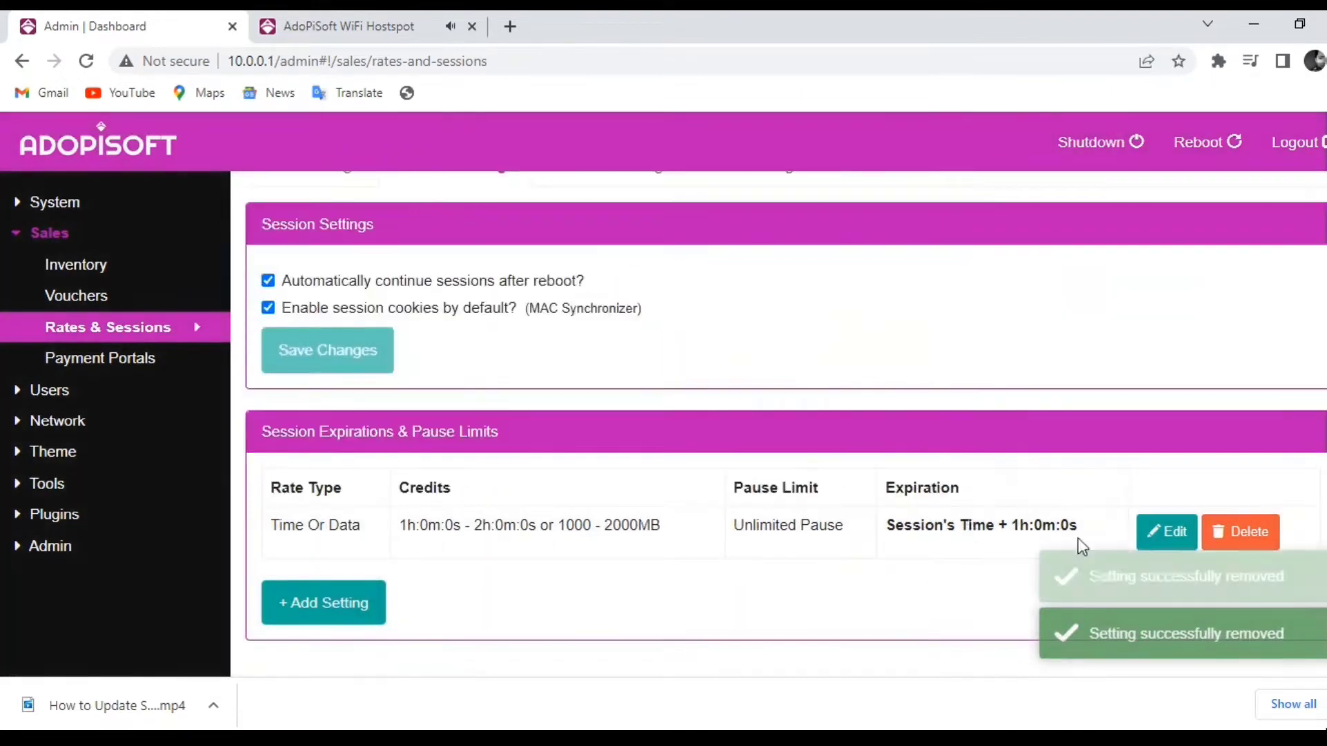
click(1240, 531)
click(699, 446)
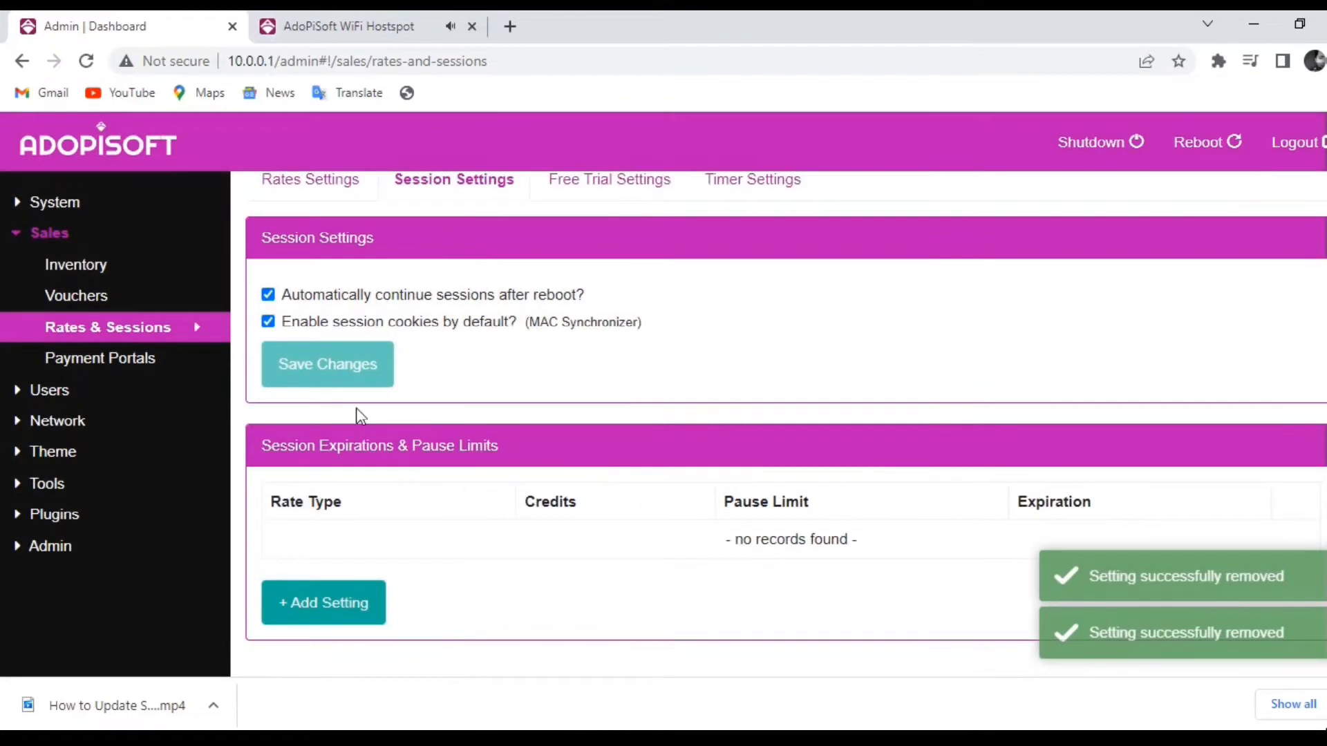
scroll(458, 370, up, 2)
scroll(459, 373, down, 2)
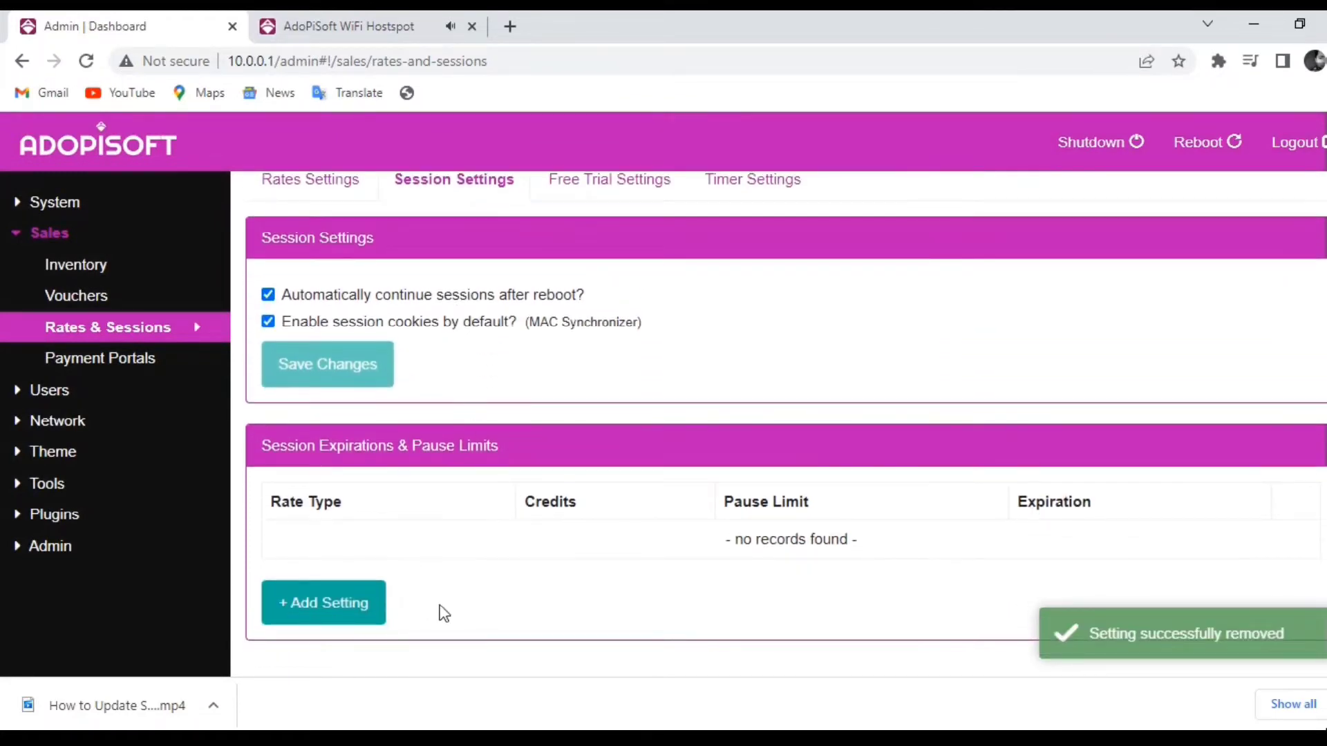
- Add a new TIME setting with credits from 1 to 60 minutes
click(342, 617)
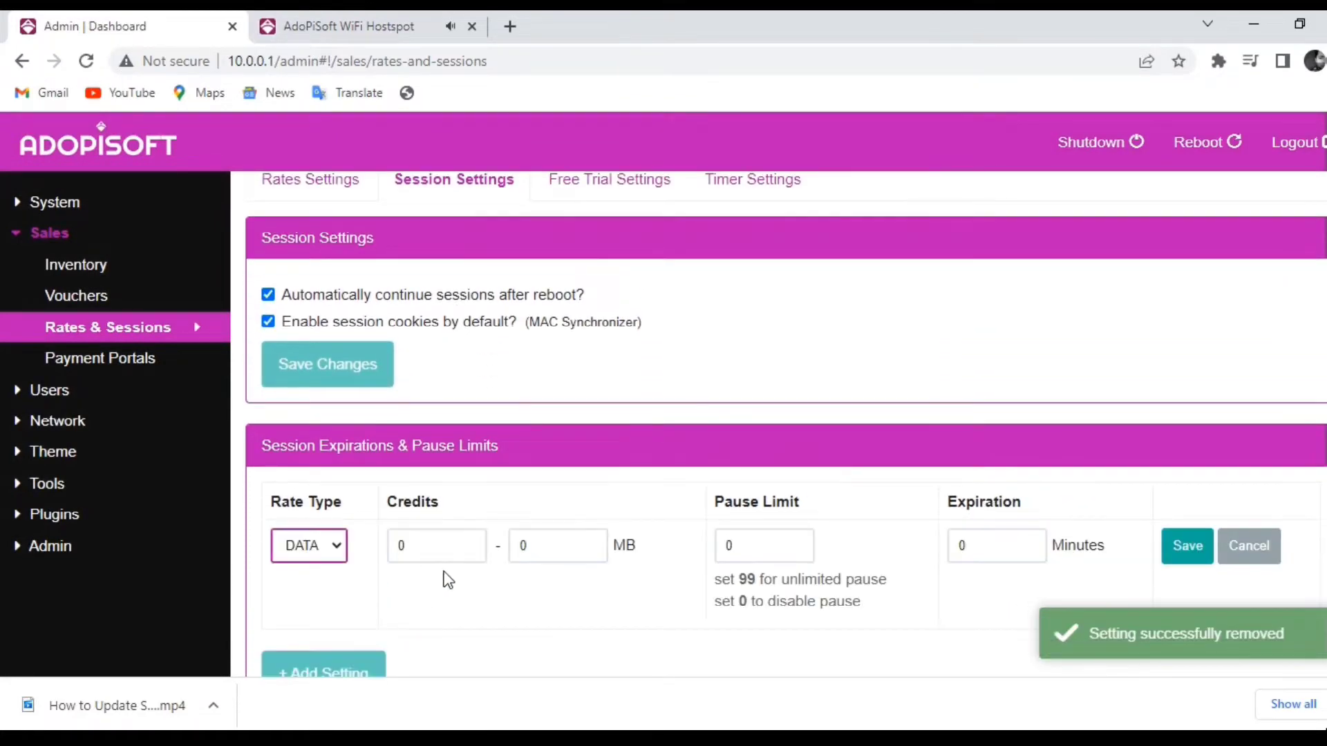
click(326, 550)
click(304, 591)
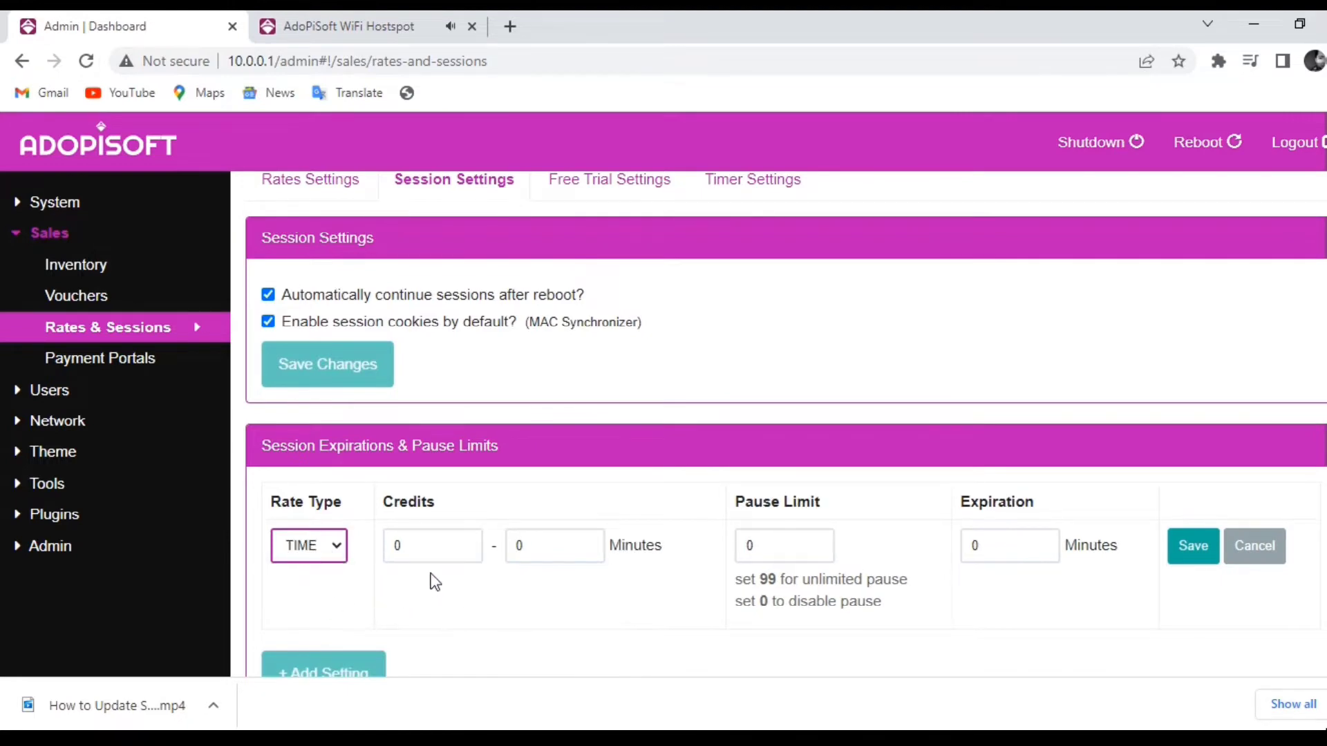
click(418, 553)
text(1)
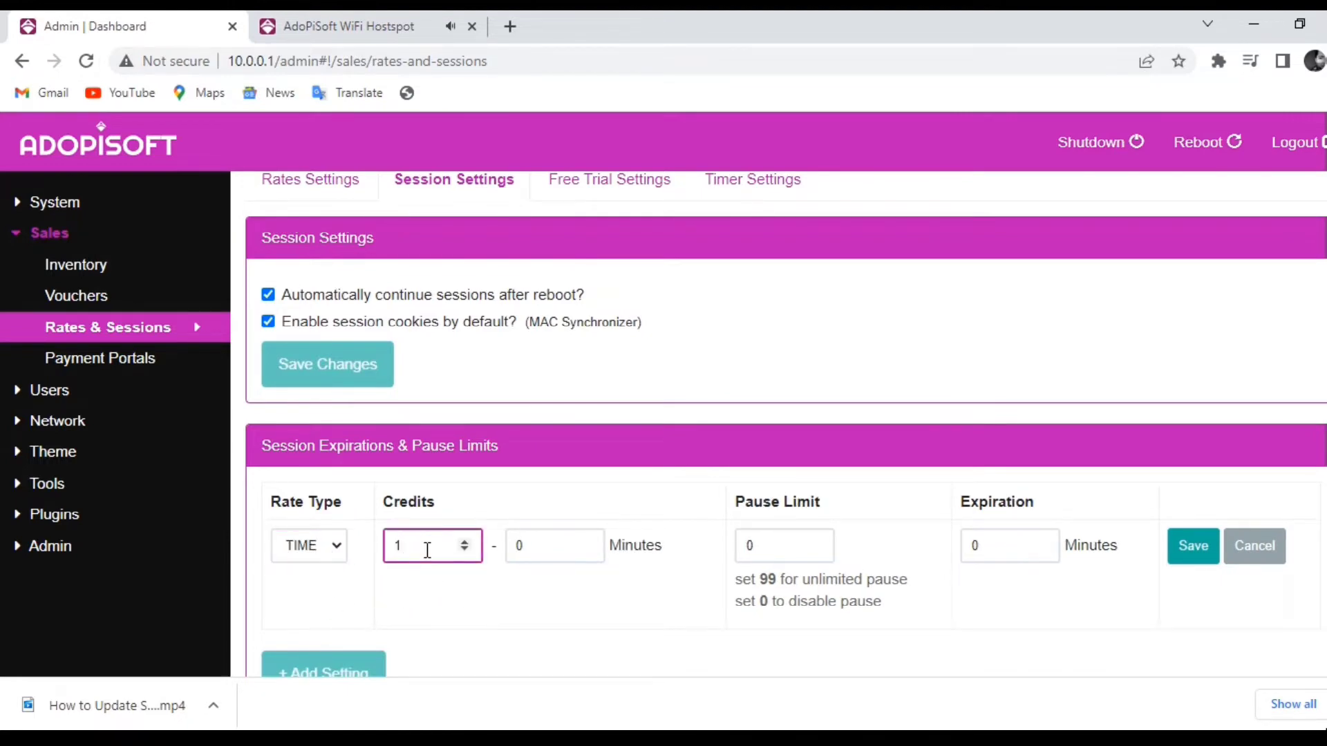
scroll(428, 526, down, 1)
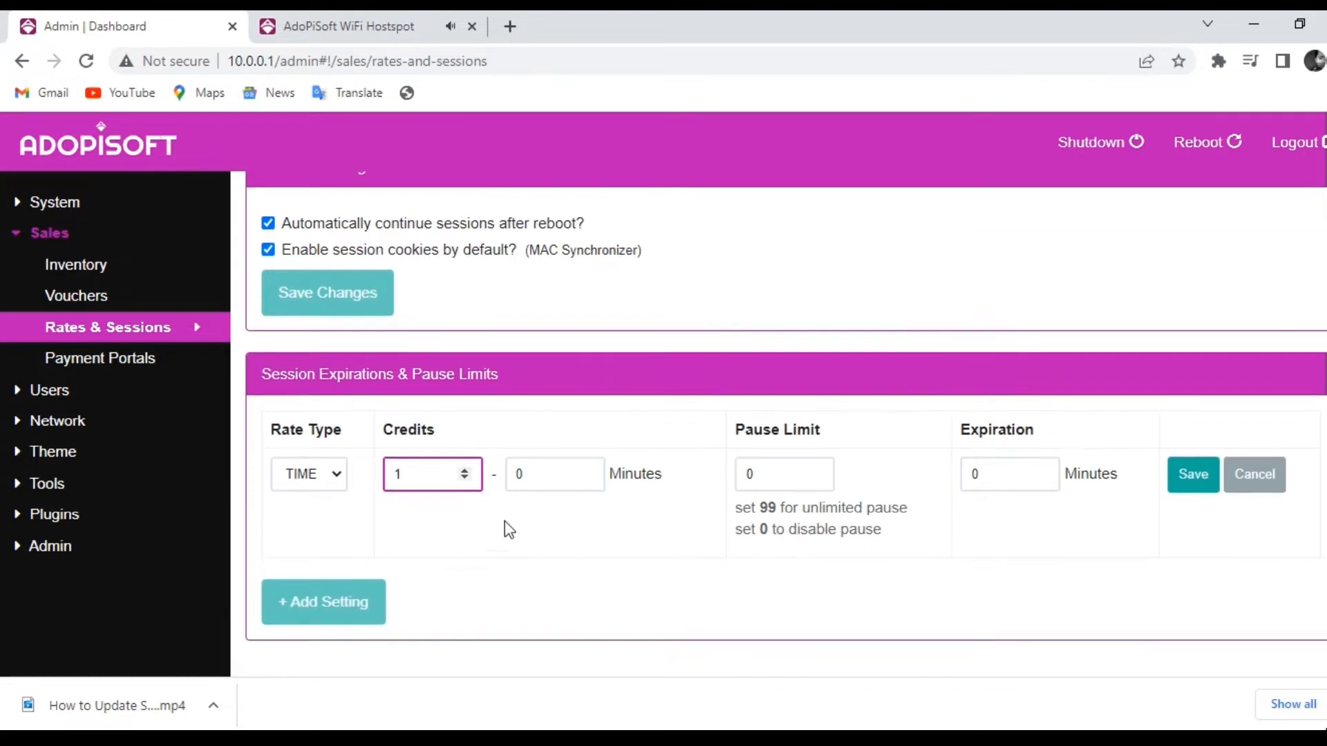
click(529, 475)
text(60)
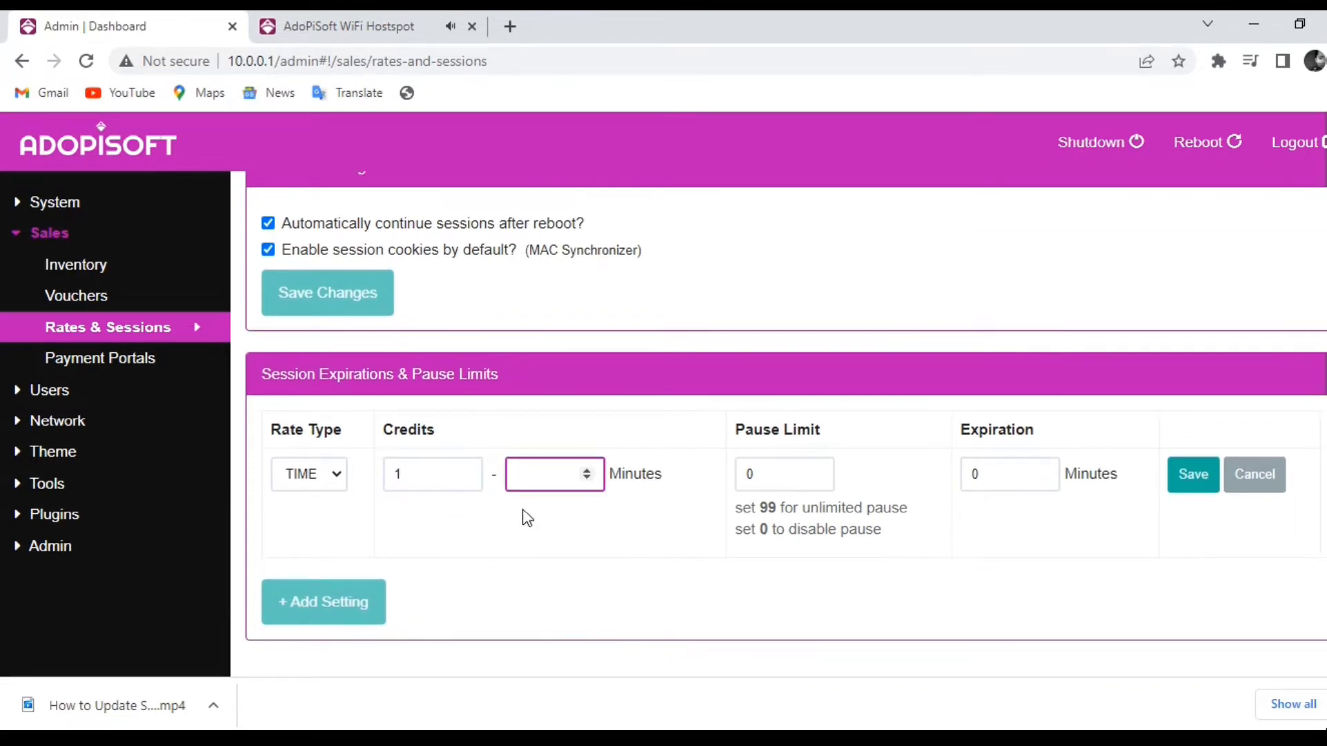
click(414, 481)
click(555, 481)
- Give it pause limit 5 and expiration 1440 minutes, then save
click(740, 472)
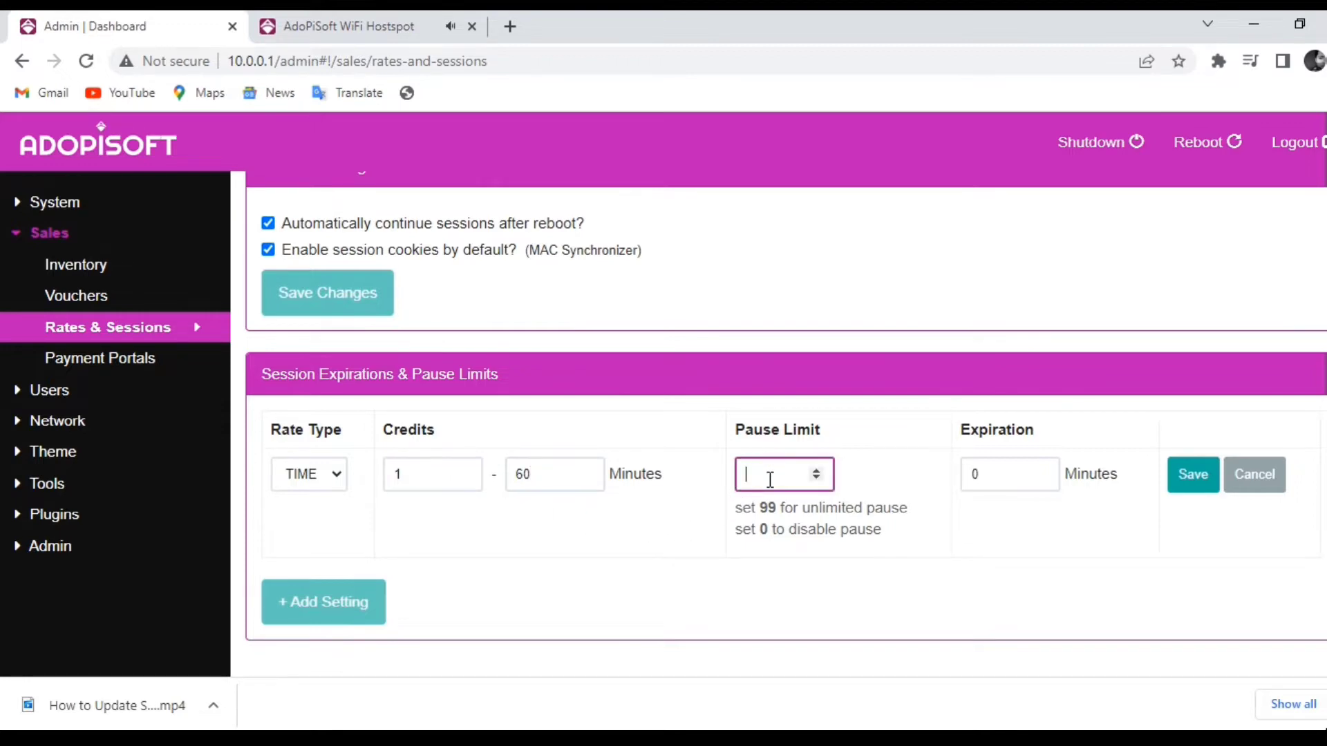
text(5)
click(996, 483)
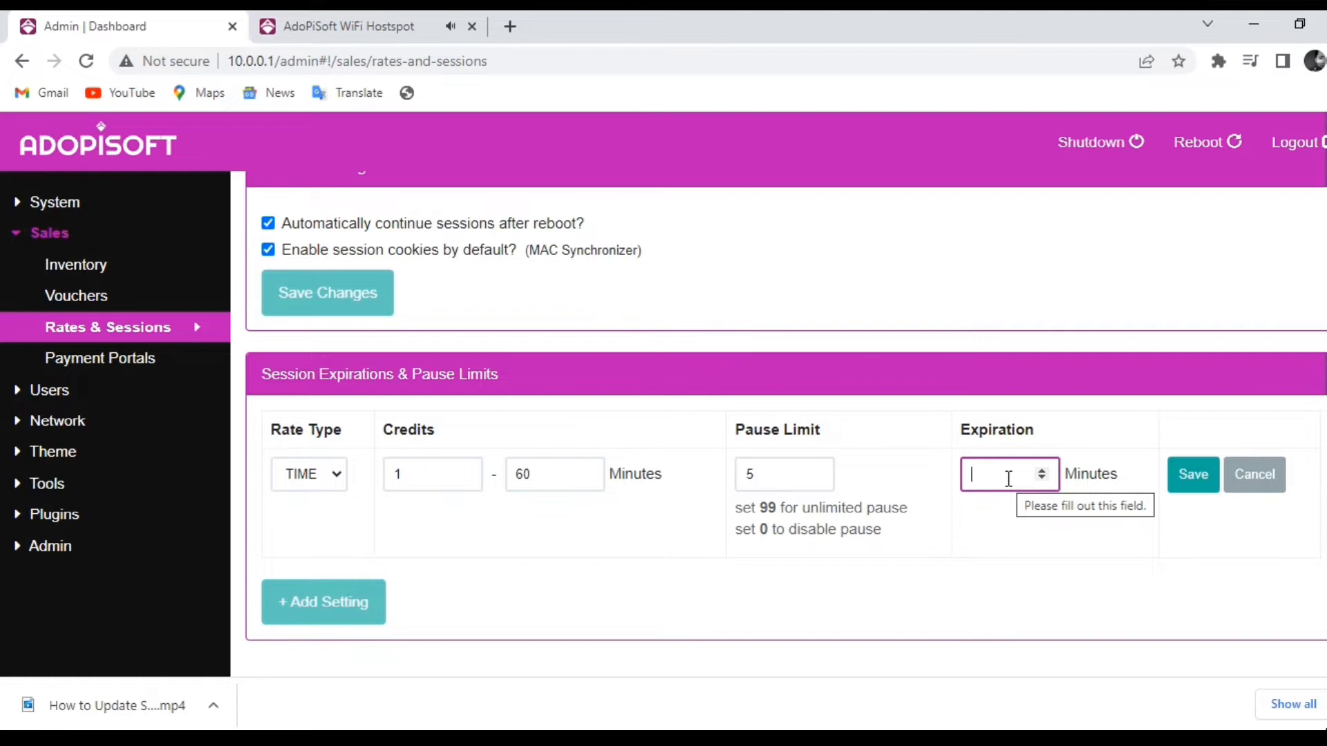
text(1440)
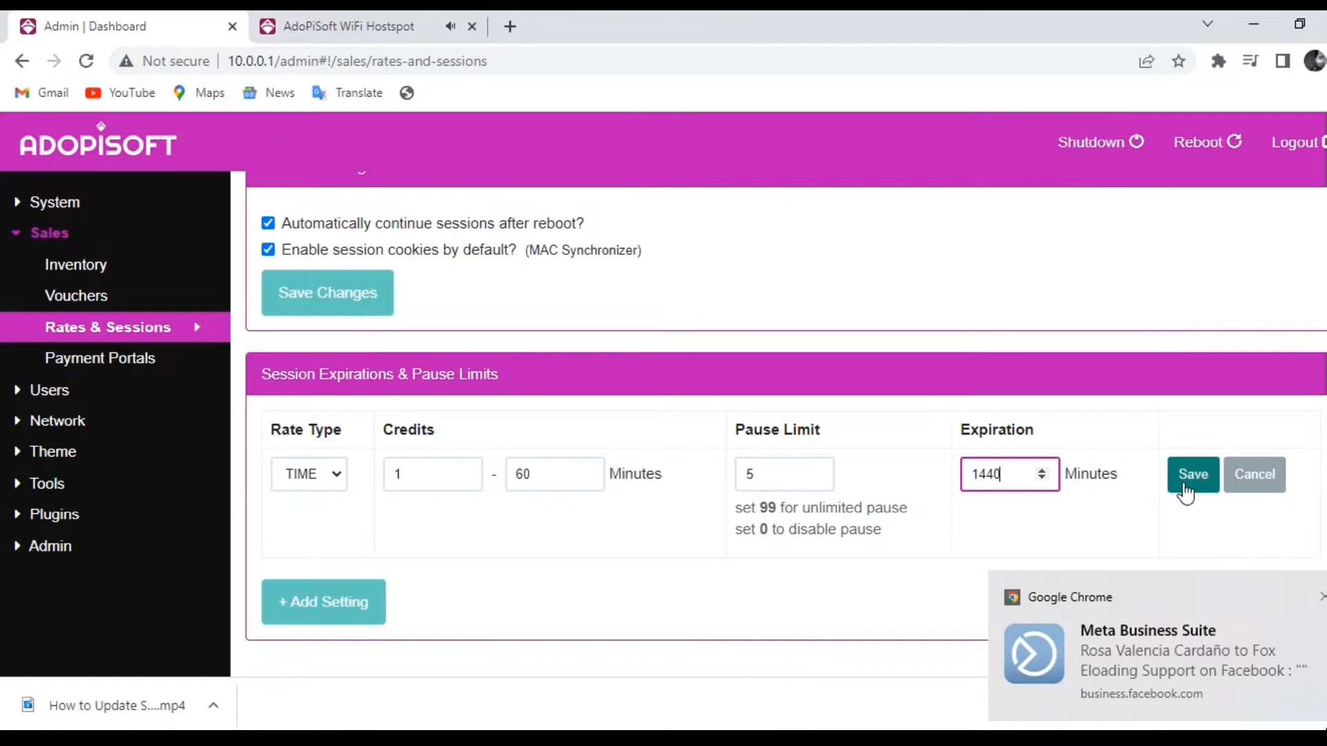
click(1189, 484)
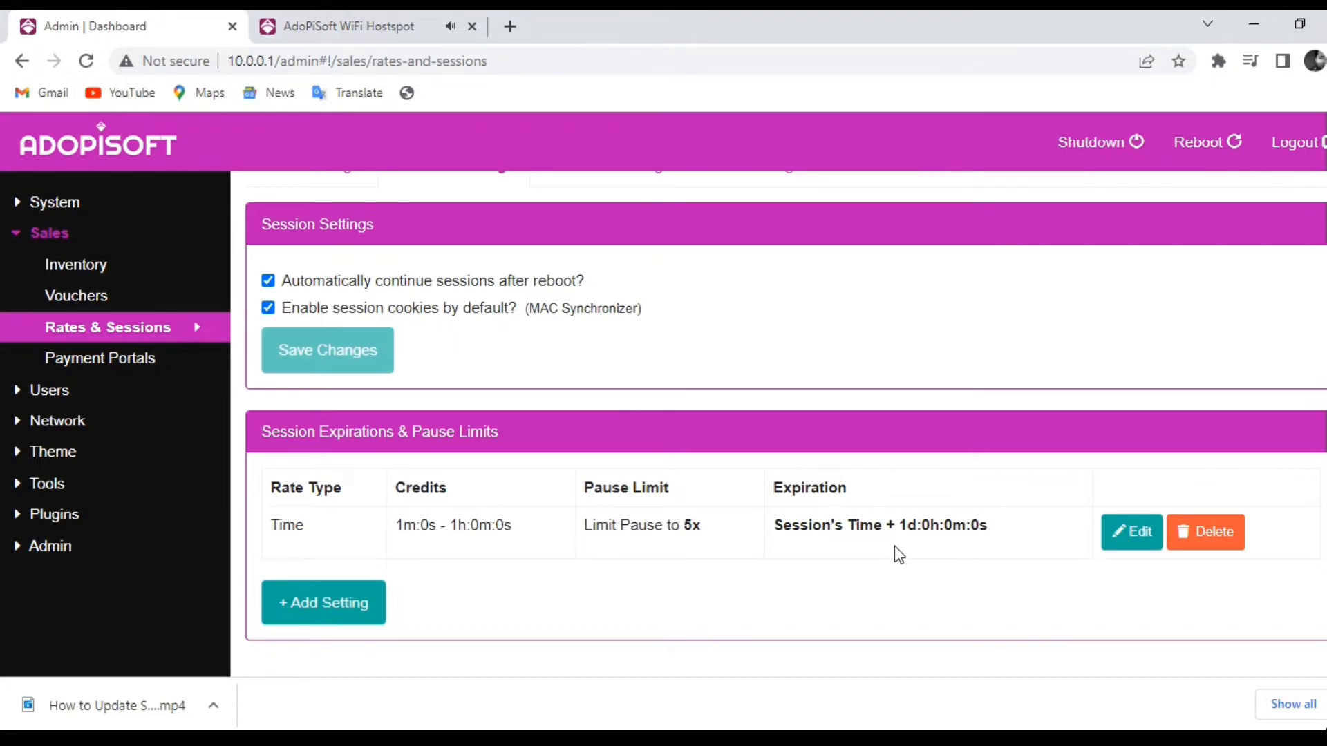
- Add a TIME rule for 61–120 minutes with pause limit 7 and expiration 1440
click(376, 602)
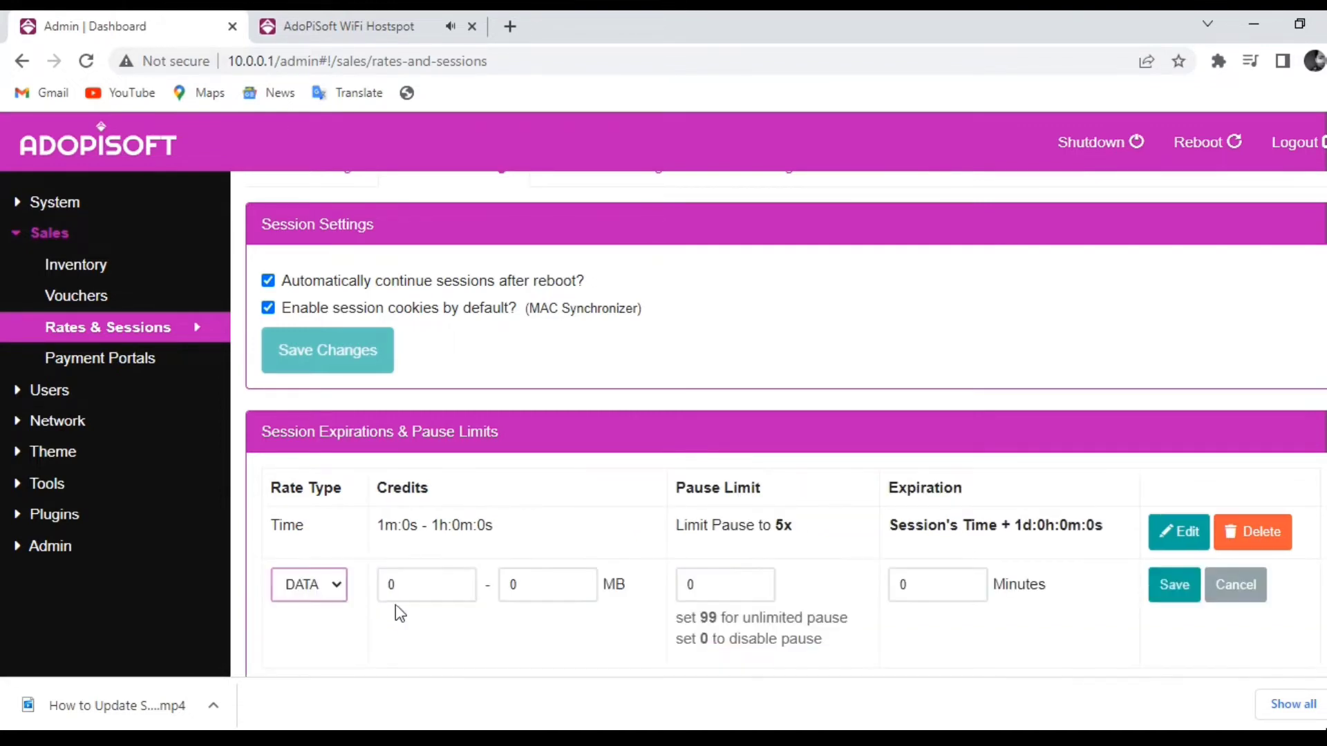
click(336, 593)
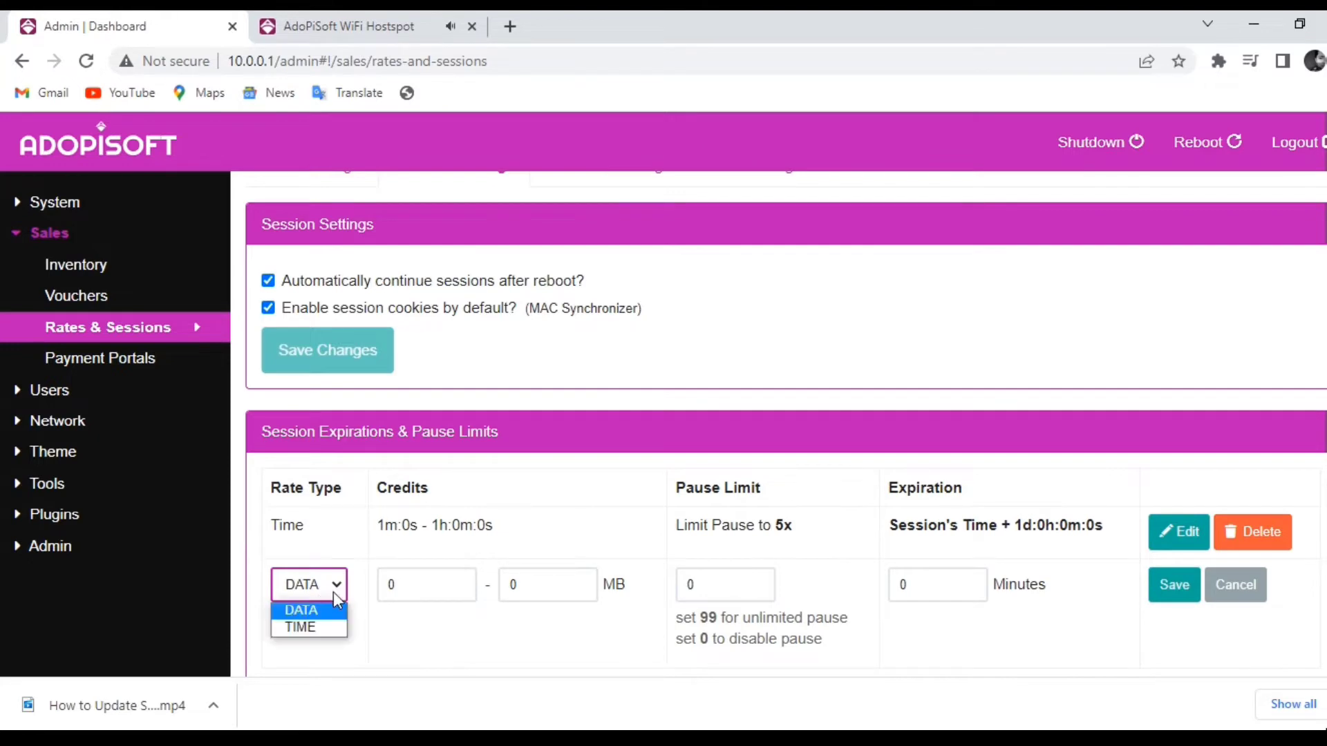
click(300, 627)
click(413, 592)
text(61)
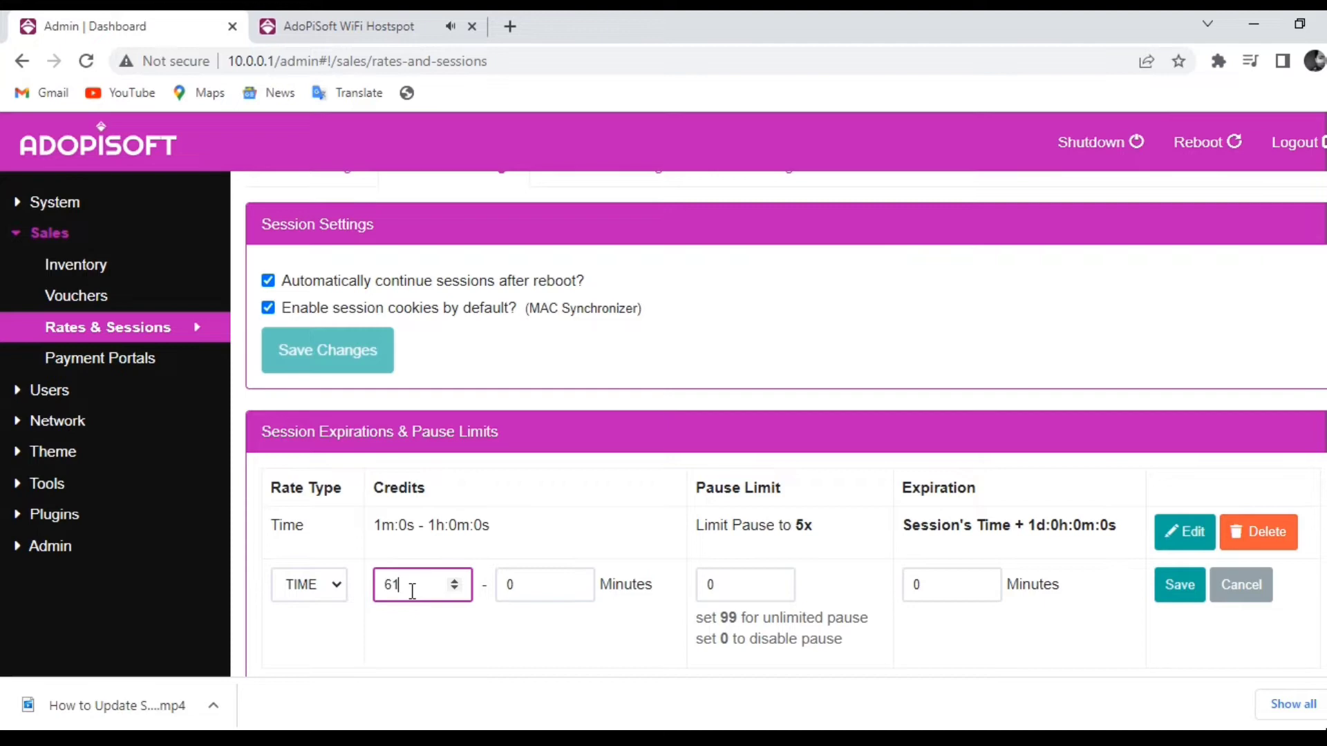
click(530, 589)
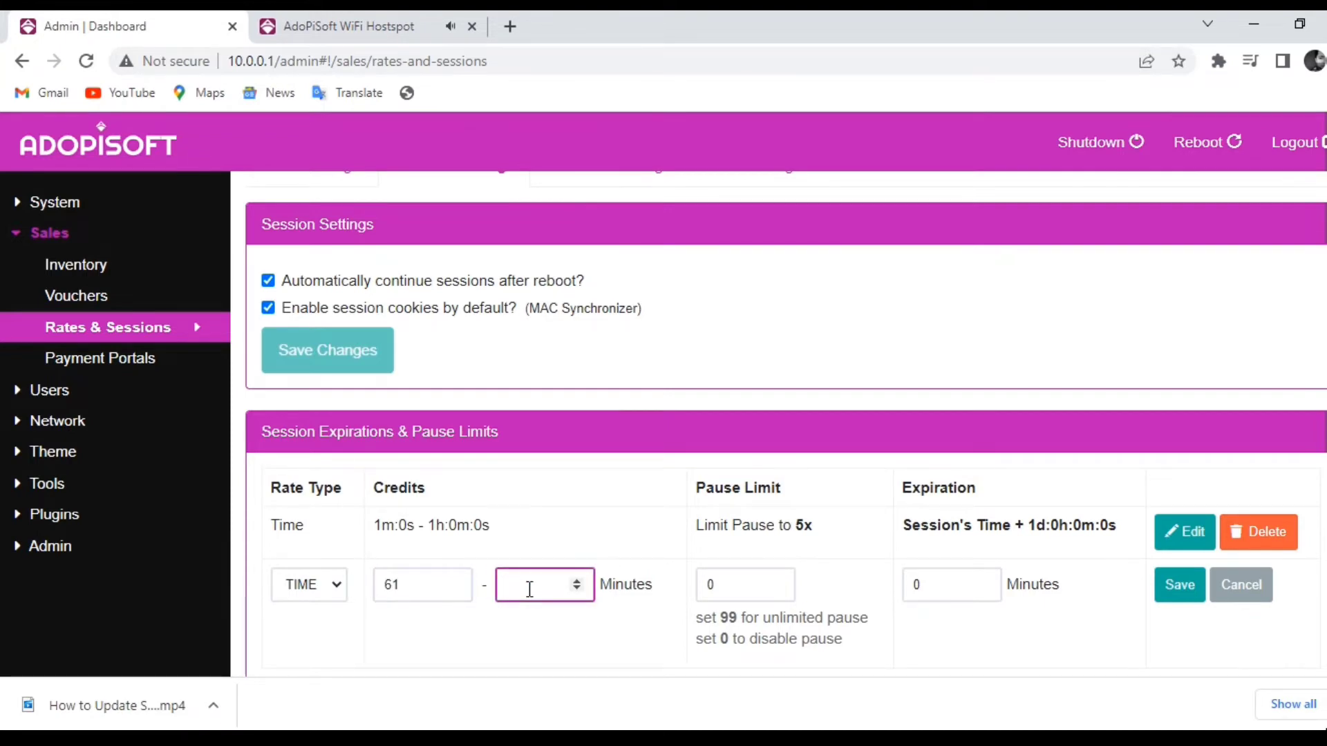
text(120)
key(Tab)
text(7)
key(Tab)
text(1440)
key(Return)
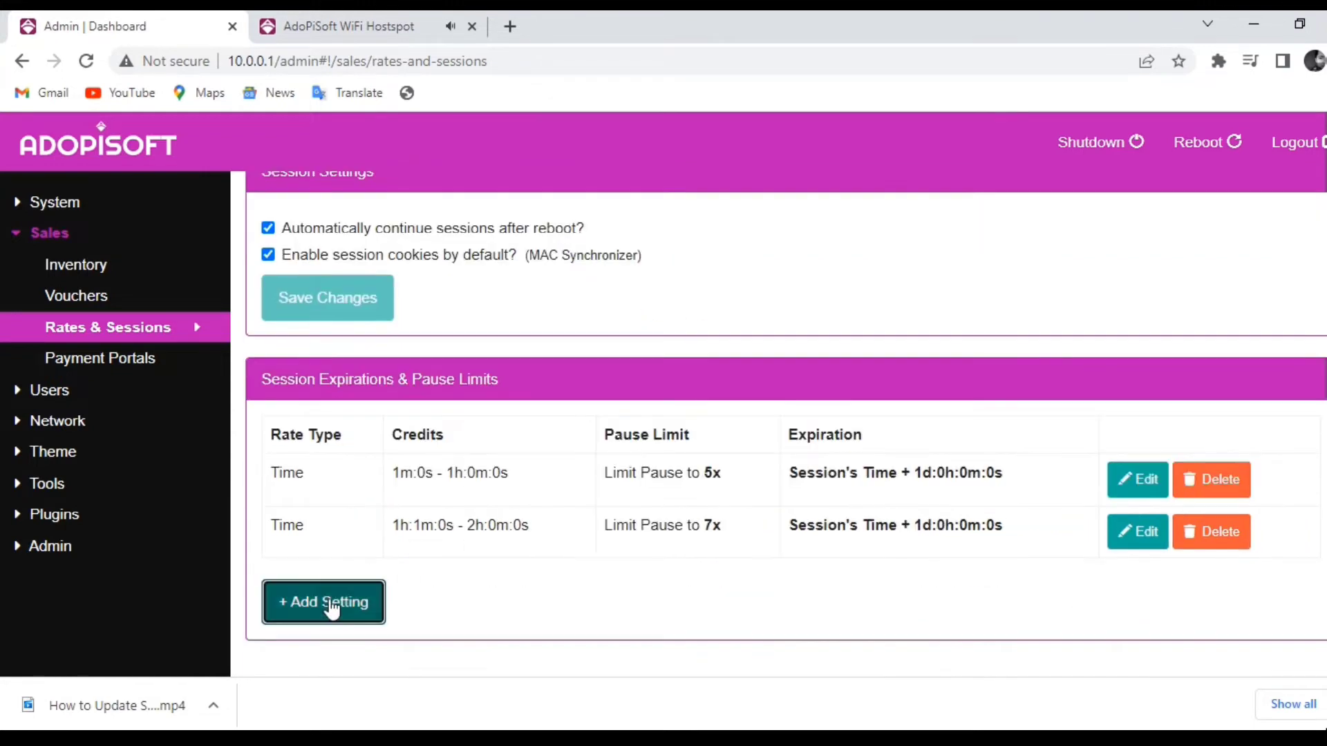
- Add a TIME rule for 121–180 minutes with pause limit 9 and expiration 1440
click(326, 605)
click(555, 586)
text(180)
key(Tab)
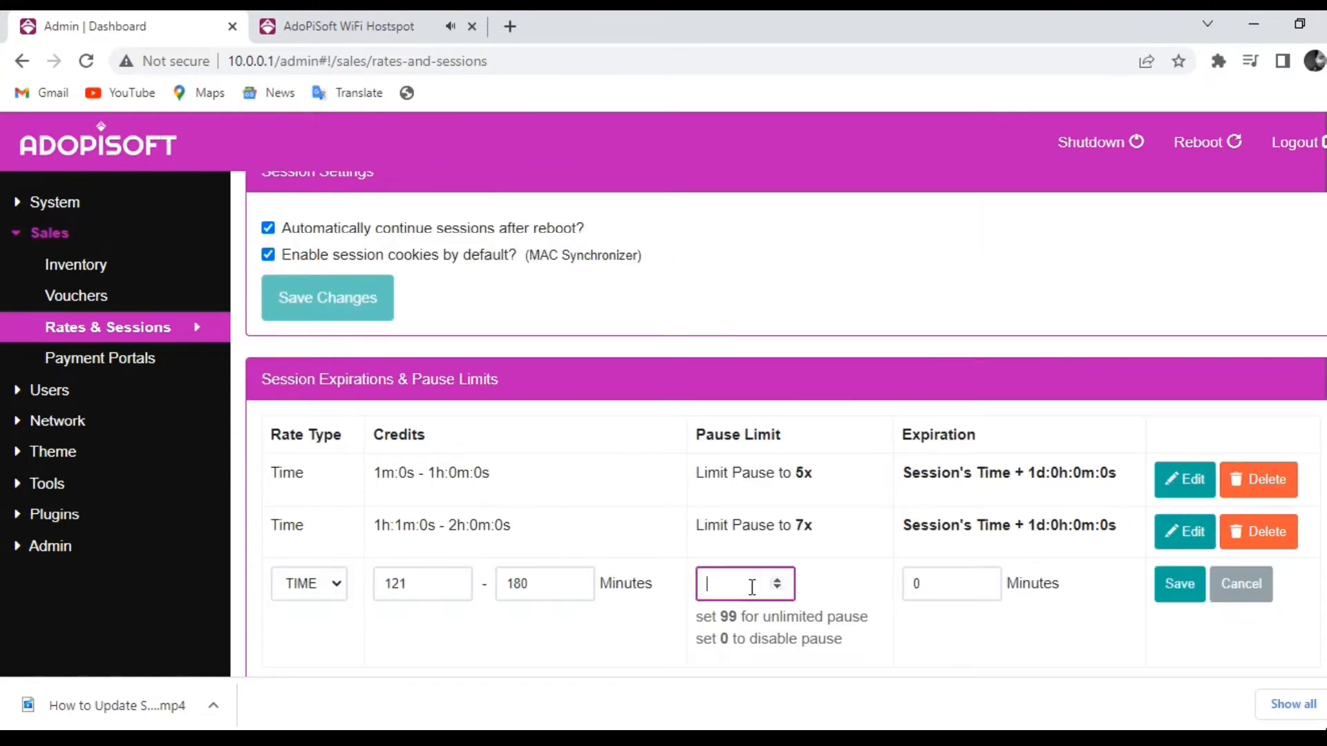
text(9)
key(Tab)
text(1440)
key(Return)
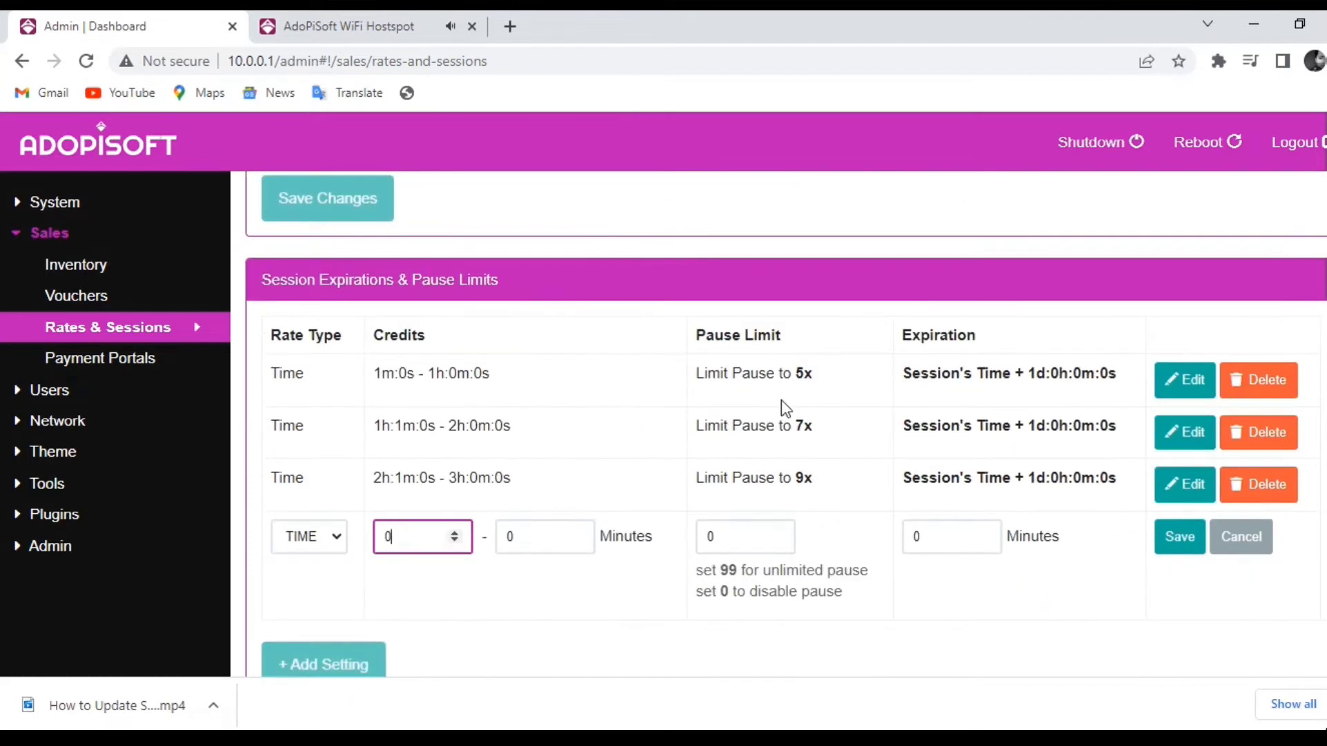
text(18)
- Save a TIME rule for 181–10080 minutes with pause limit 99 and expiration 1440
click(536, 543)
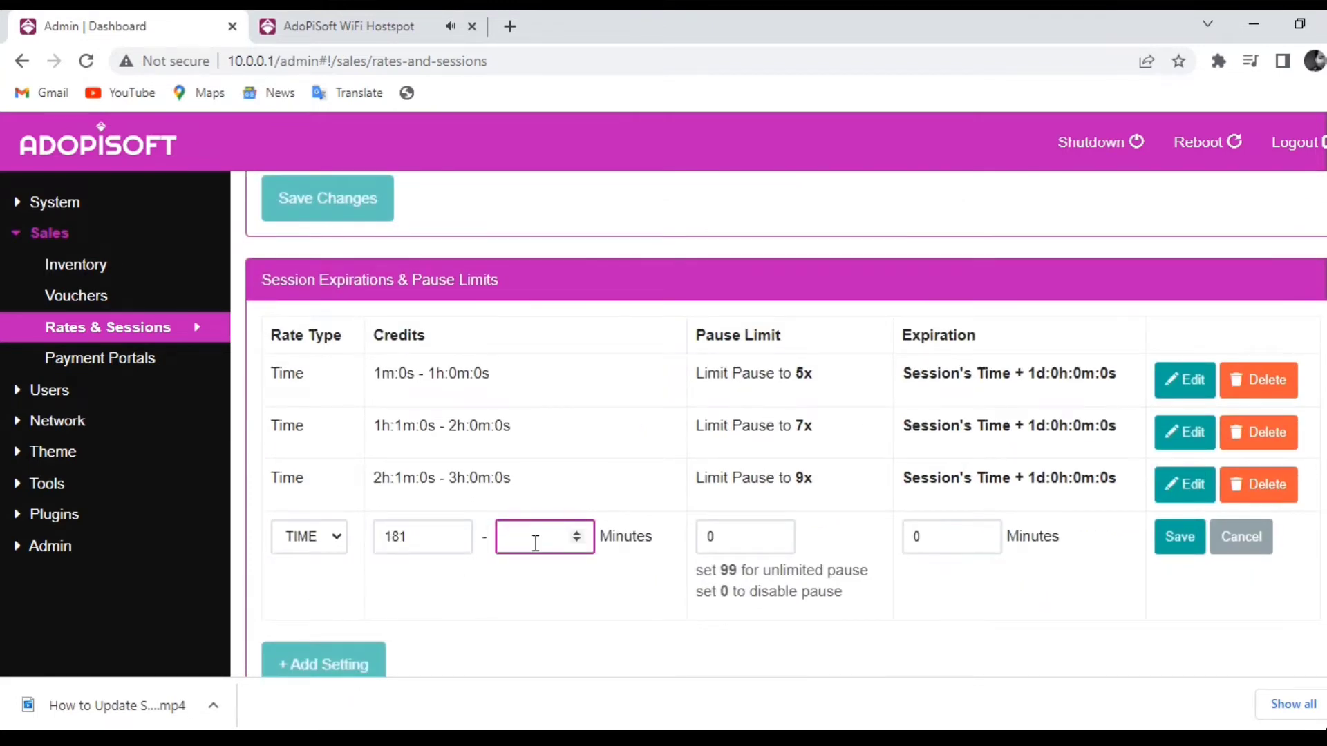
text(10080)
key(Tab)
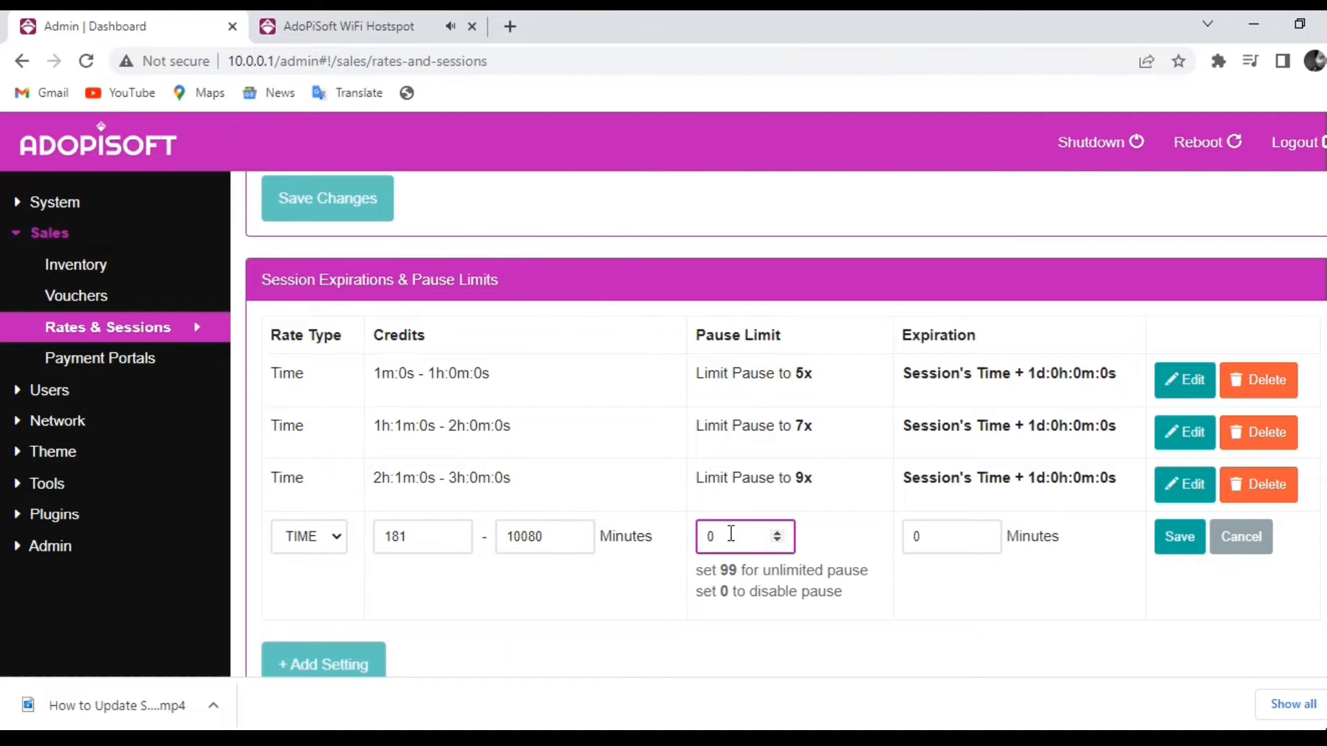
text(99)
click(935, 544)
text(144)
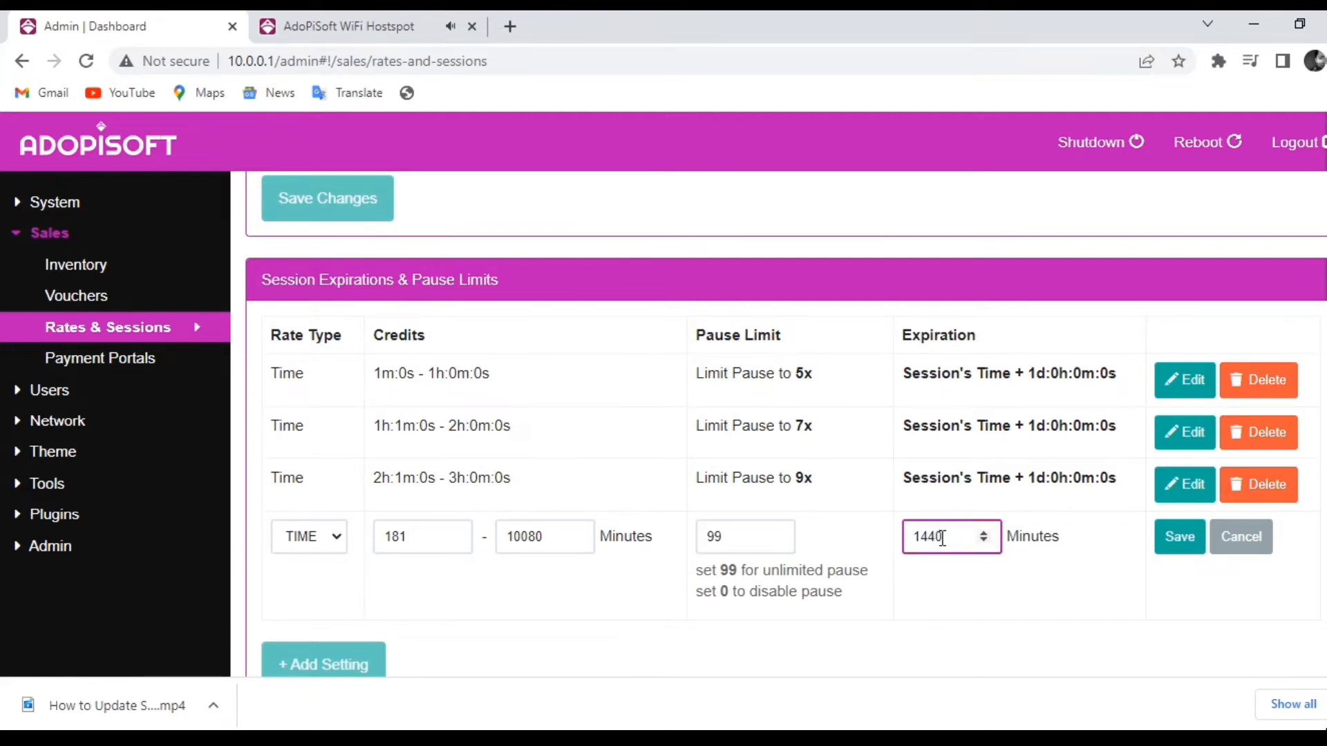
click(1180, 537)
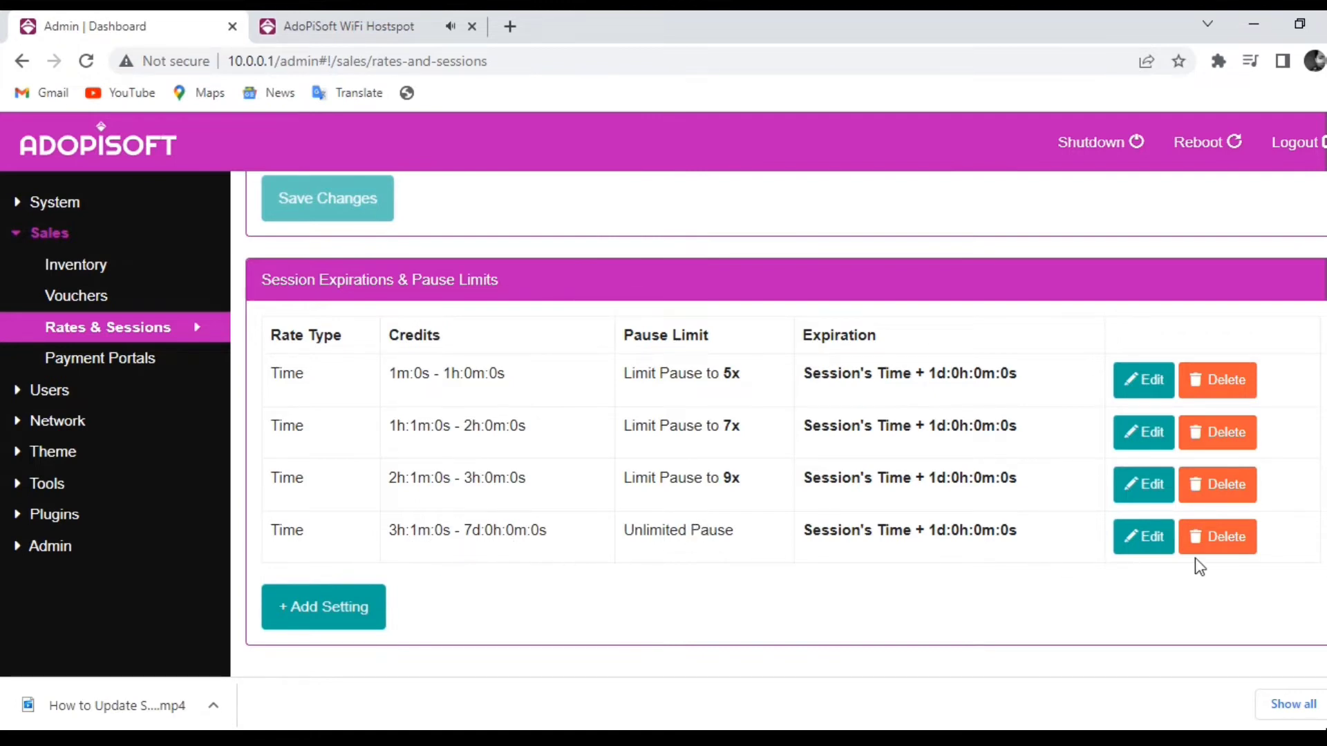
- Save a TIME rule for 10081–43200 minutes with pause limit 0 and expiration 0
click(379, 621)
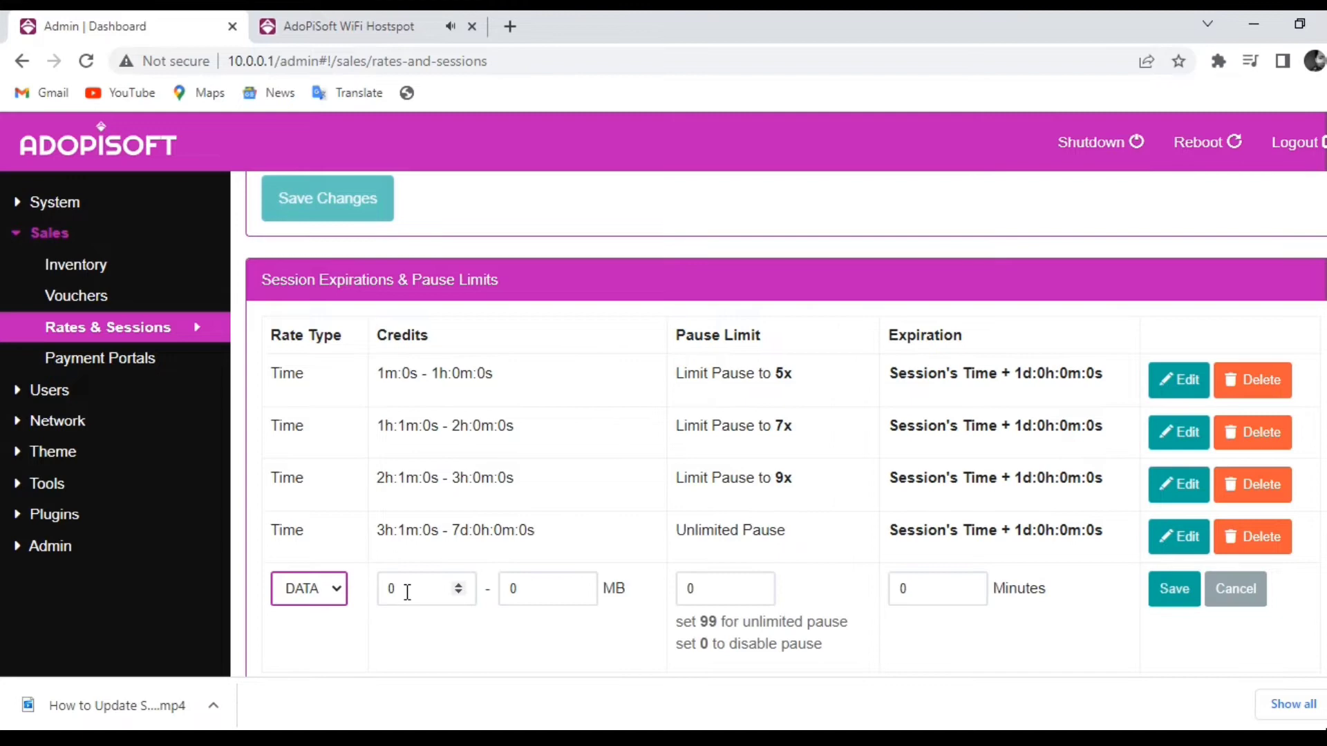
click(332, 594)
click(313, 629)
click(404, 595)
text(10081)
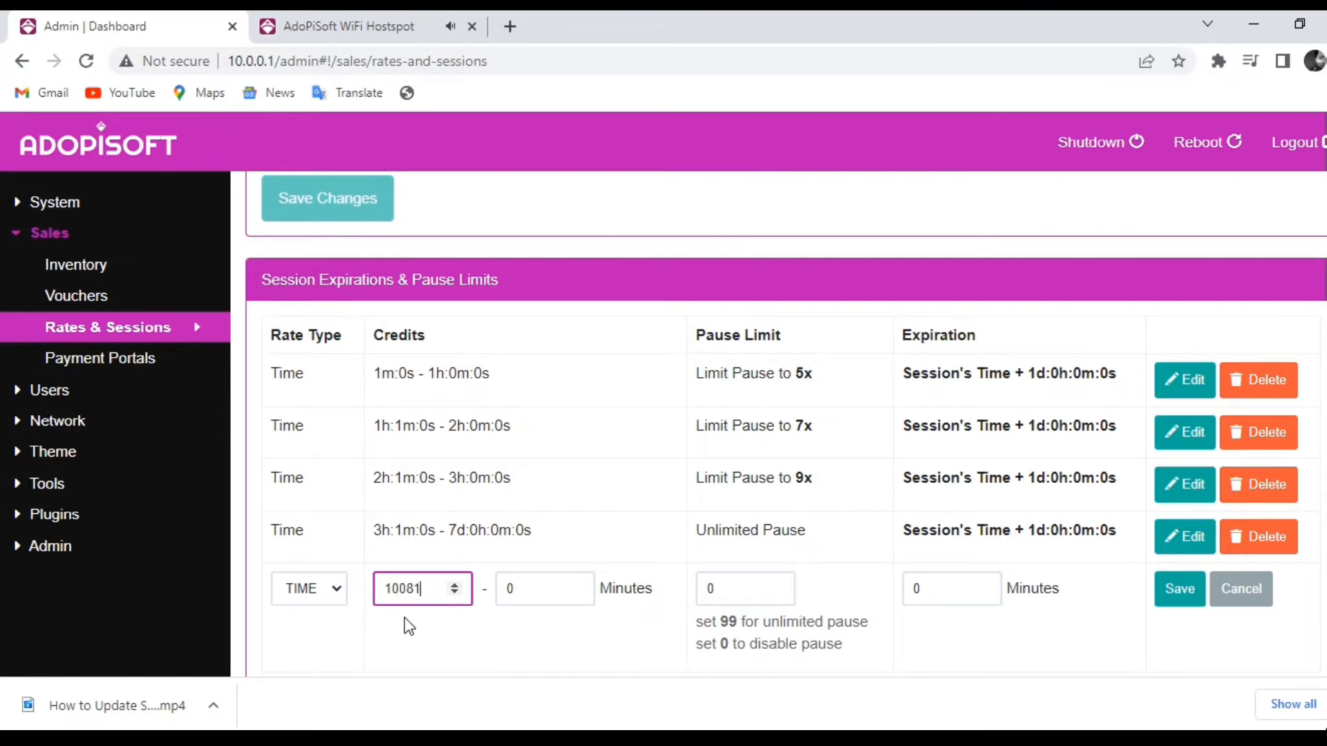
click(527, 596)
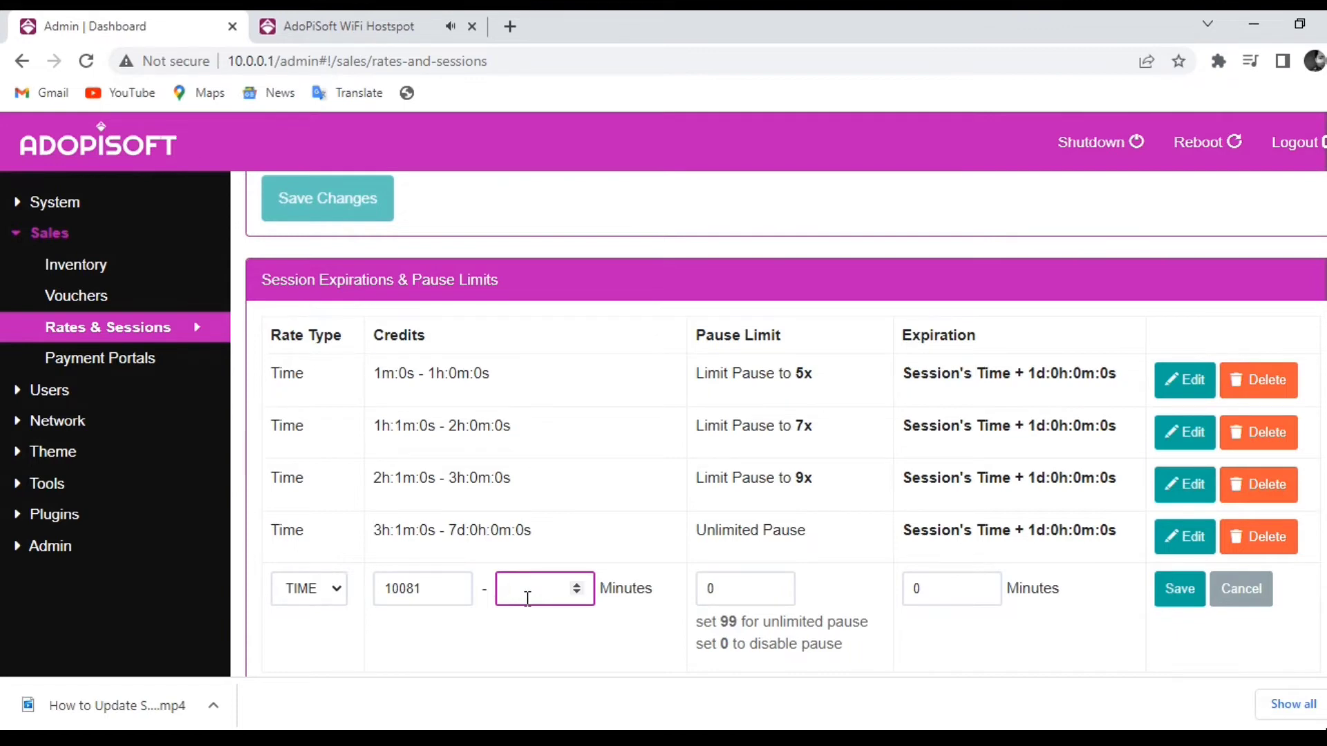
text(43200)
click(759, 591)
click(942, 593)
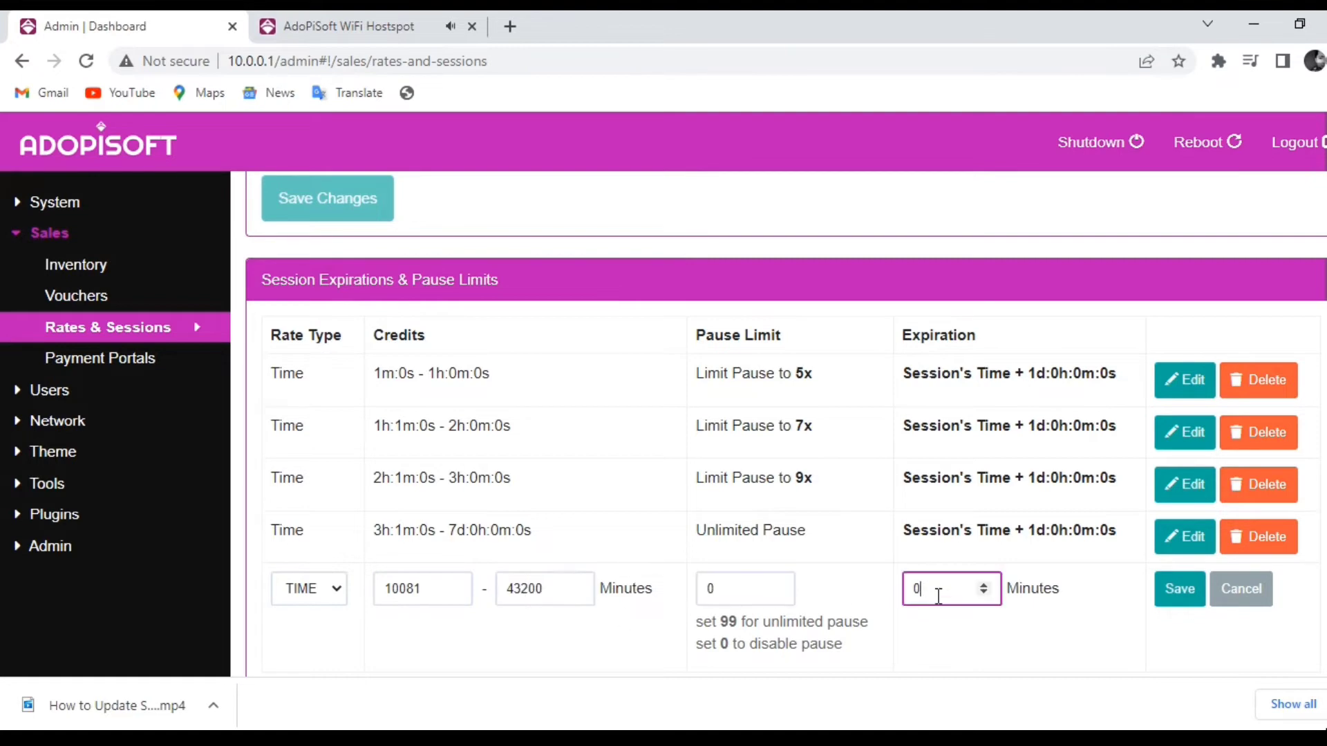
click(1175, 593)
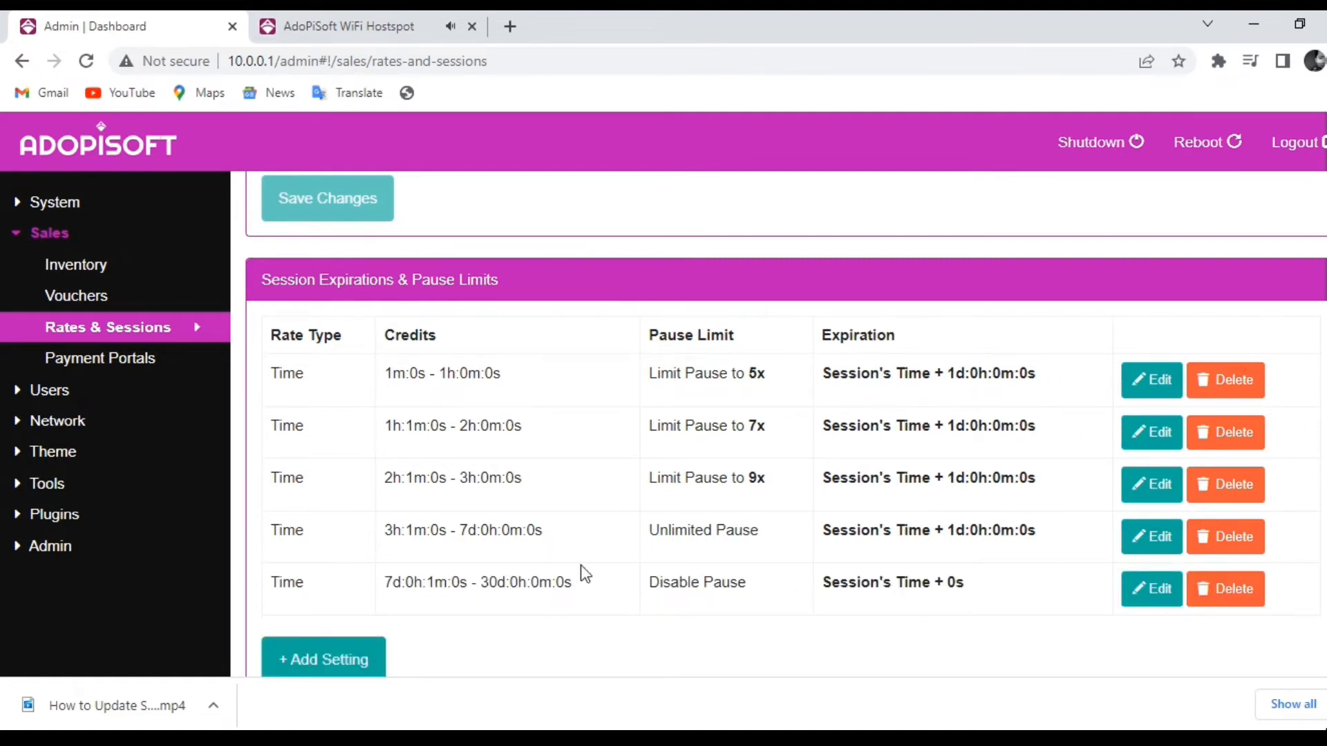
scroll(492, 454, up, 2)
scroll(520, 453, down, 3)
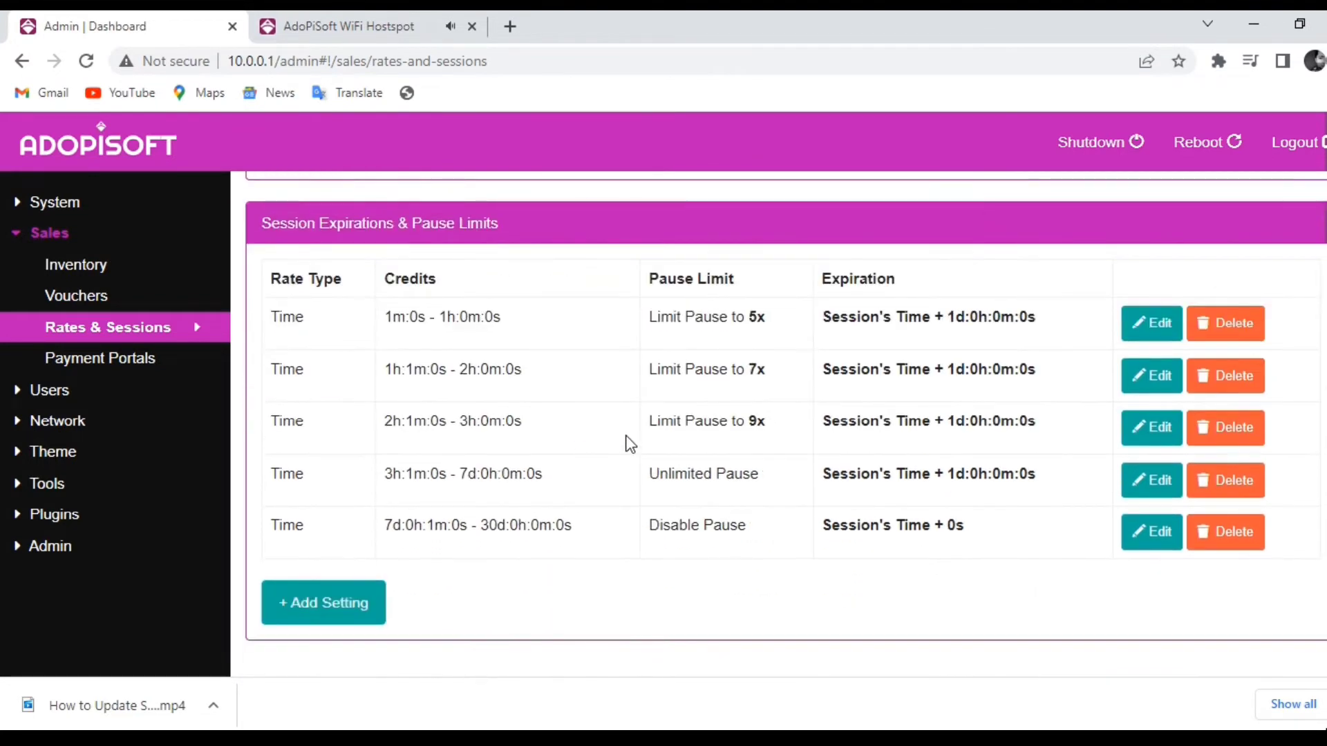
scroll(532, 477, up, 2)
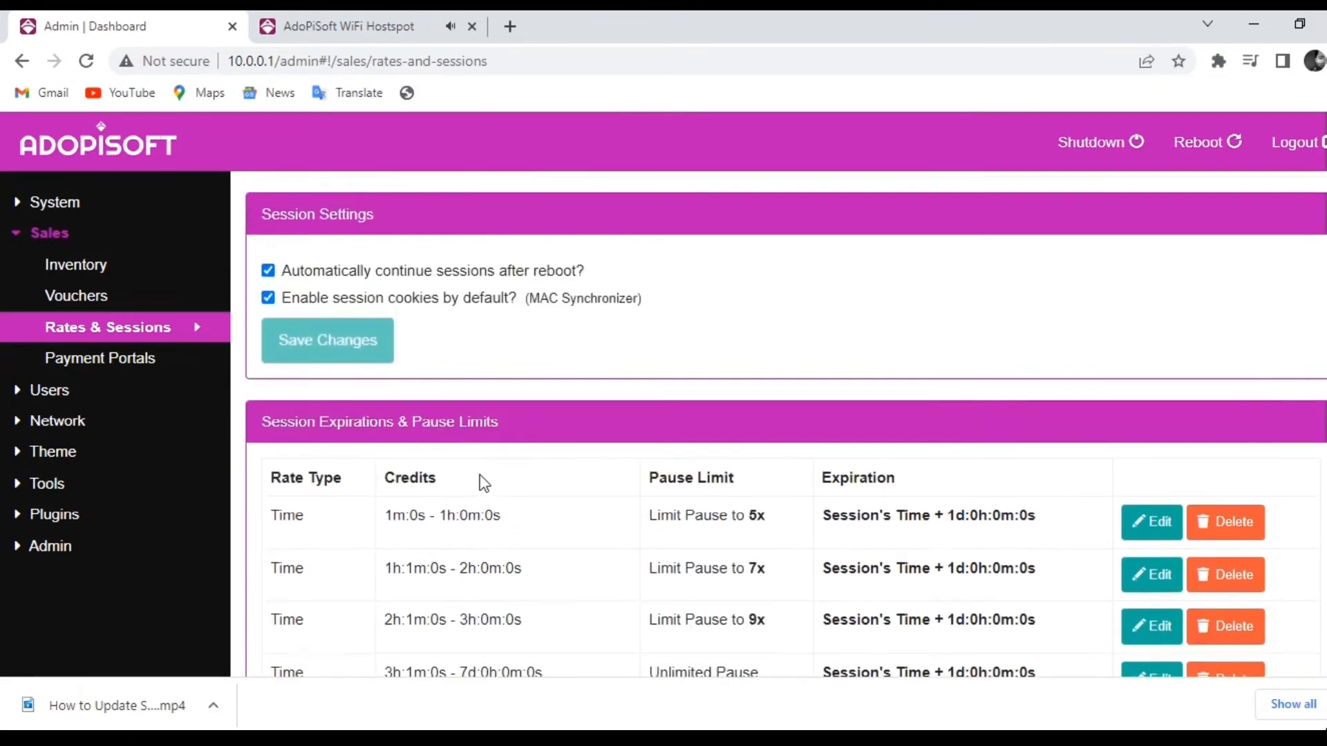
scroll(427, 481, down, 1)
scroll(427, 482, down, 2)
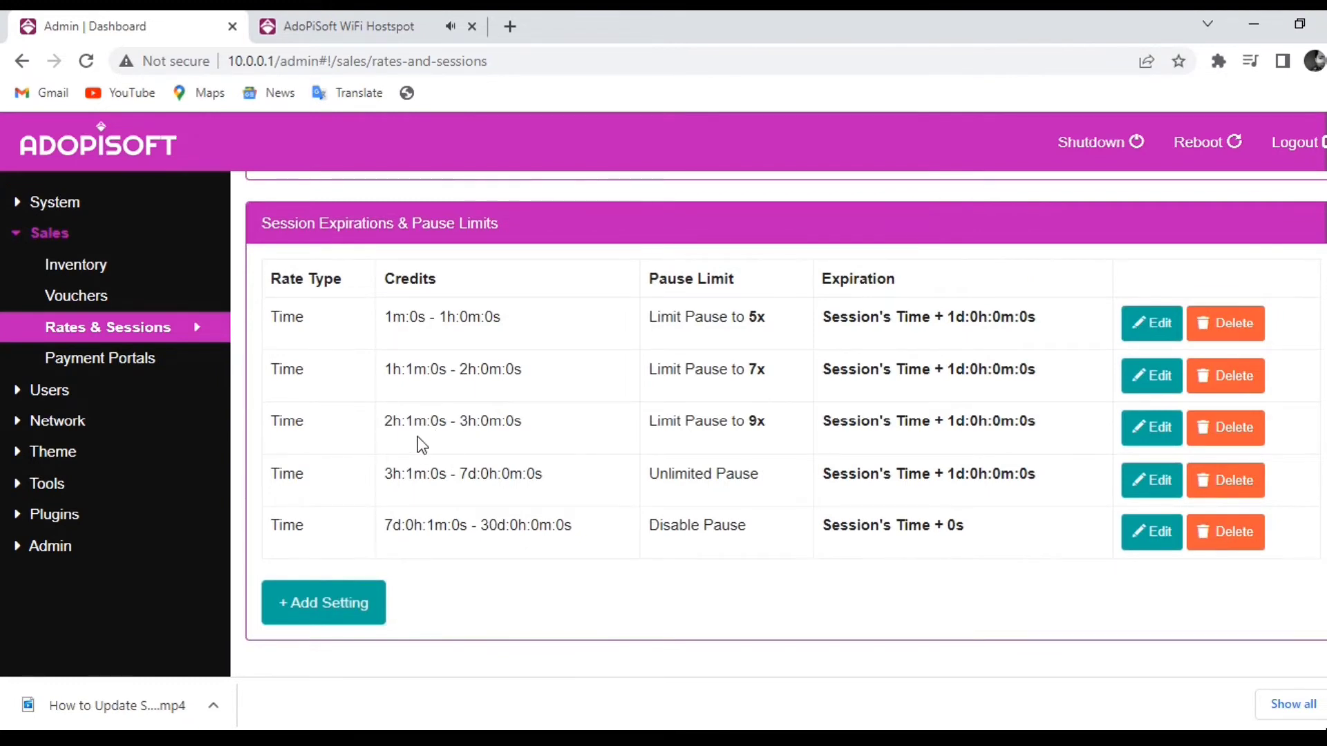
scroll(422, 445, up, 1)
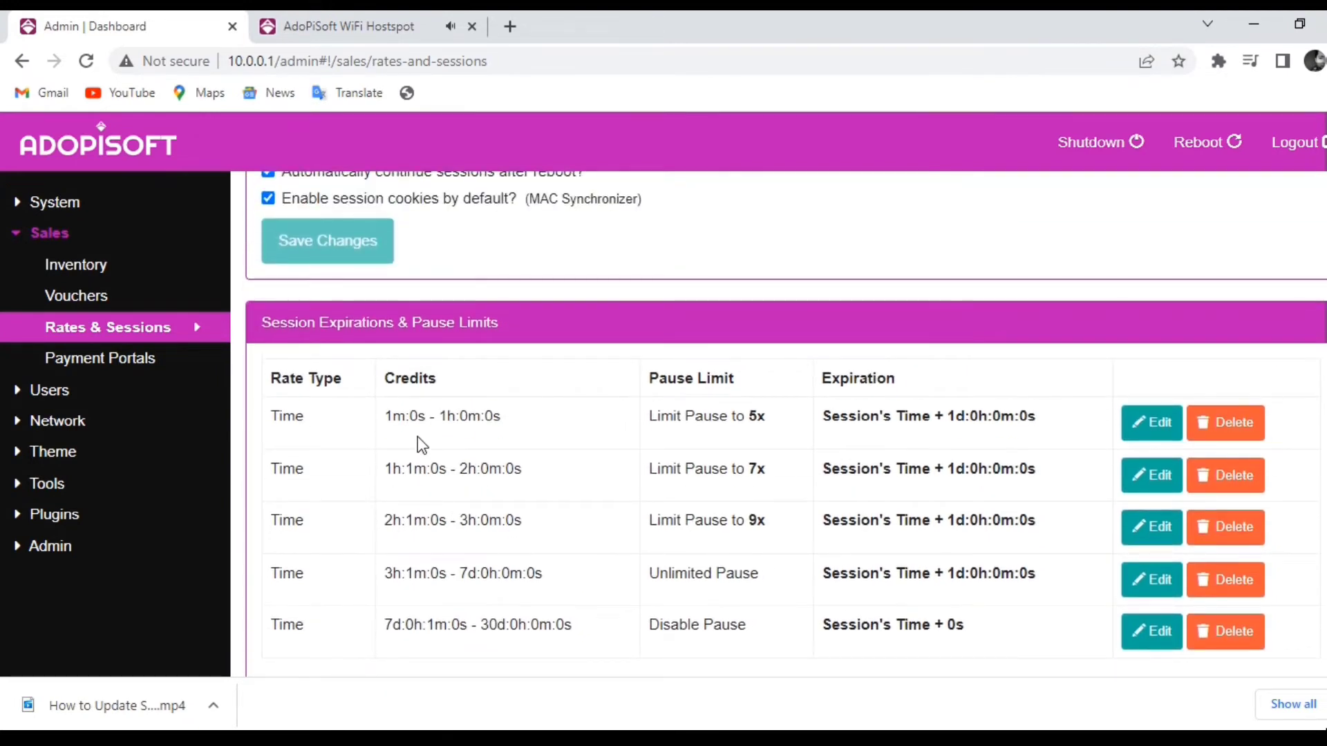
scroll(425, 544, up, 1)
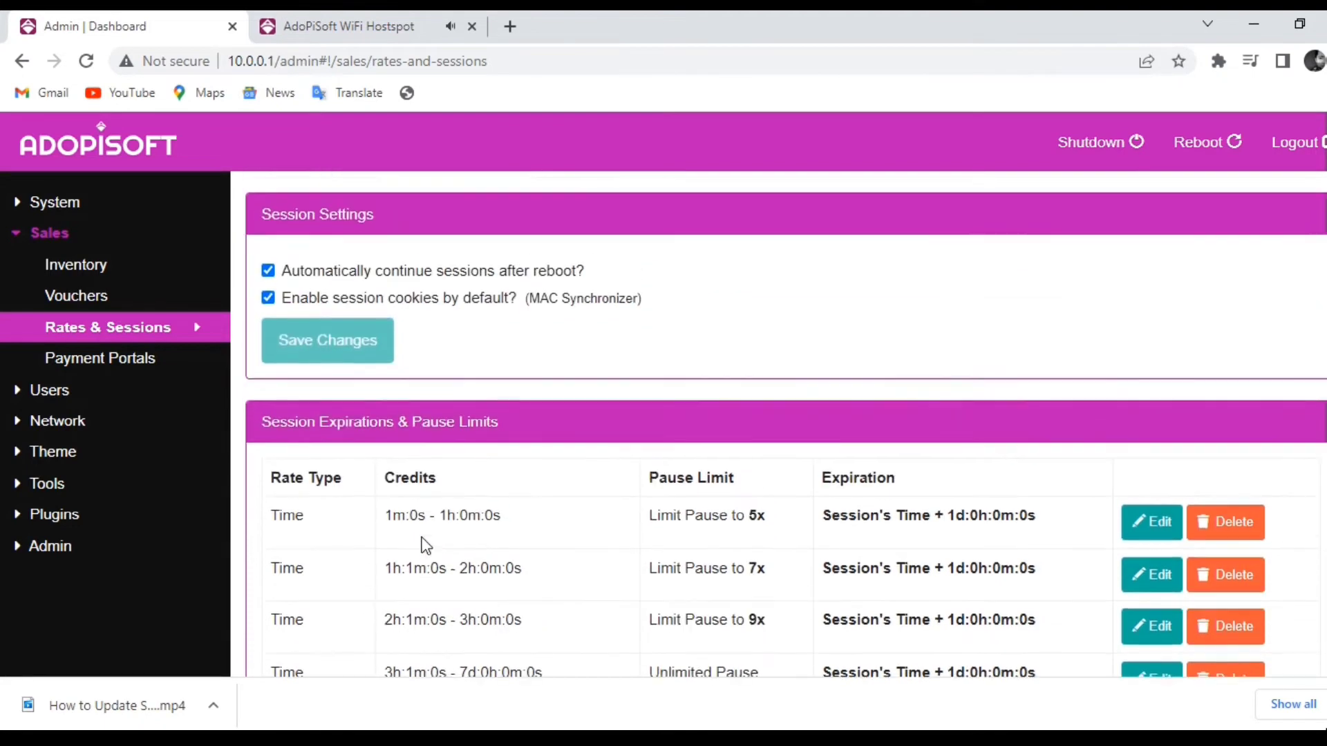
scroll(488, 512, up, 1)
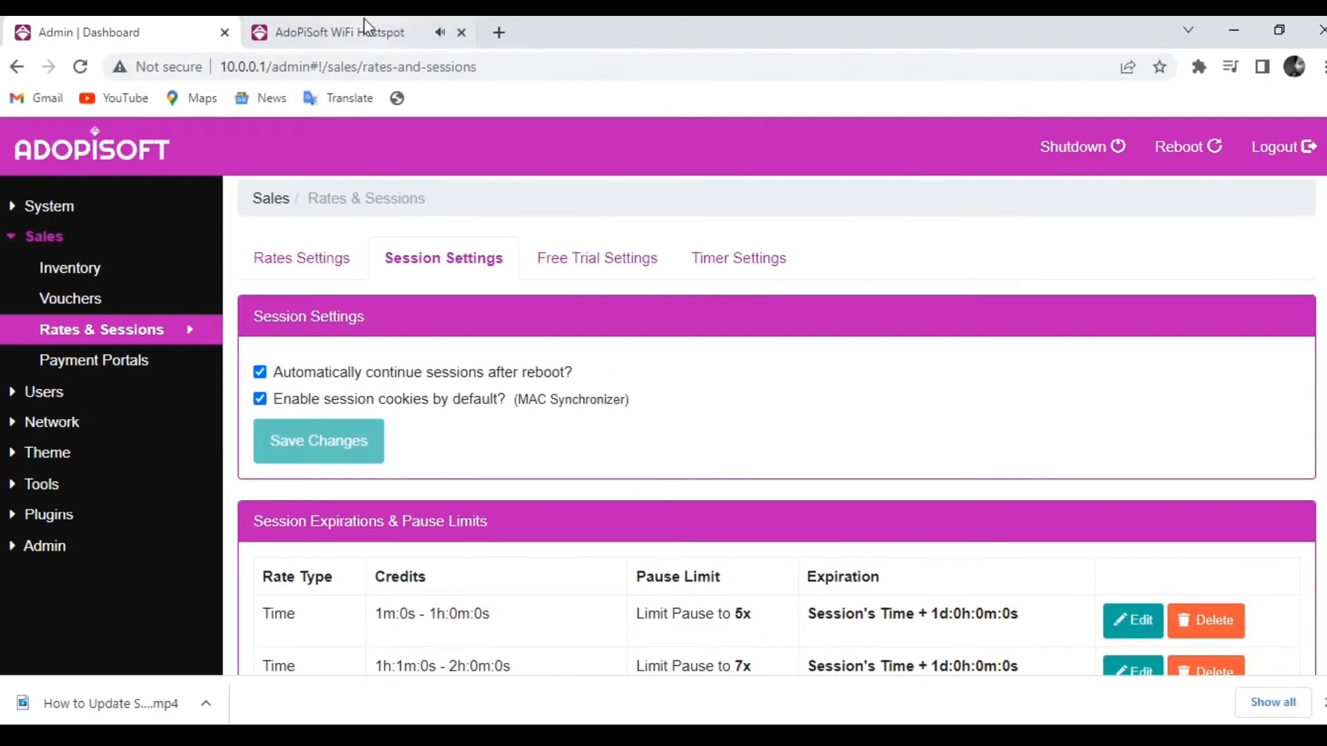
click(360, 25)
scroll(434, 296, down, 4)
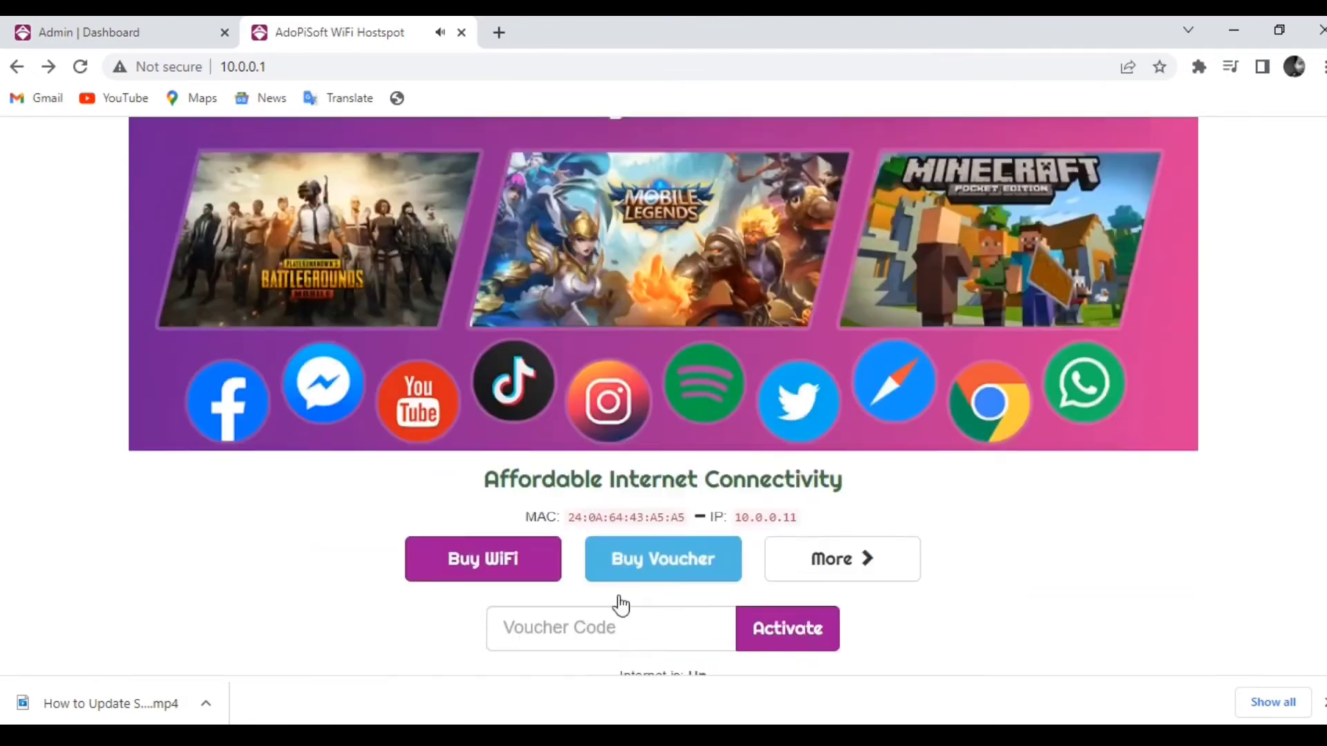
scroll(619, 608, up, 4)
click(437, 58)
key(Return)
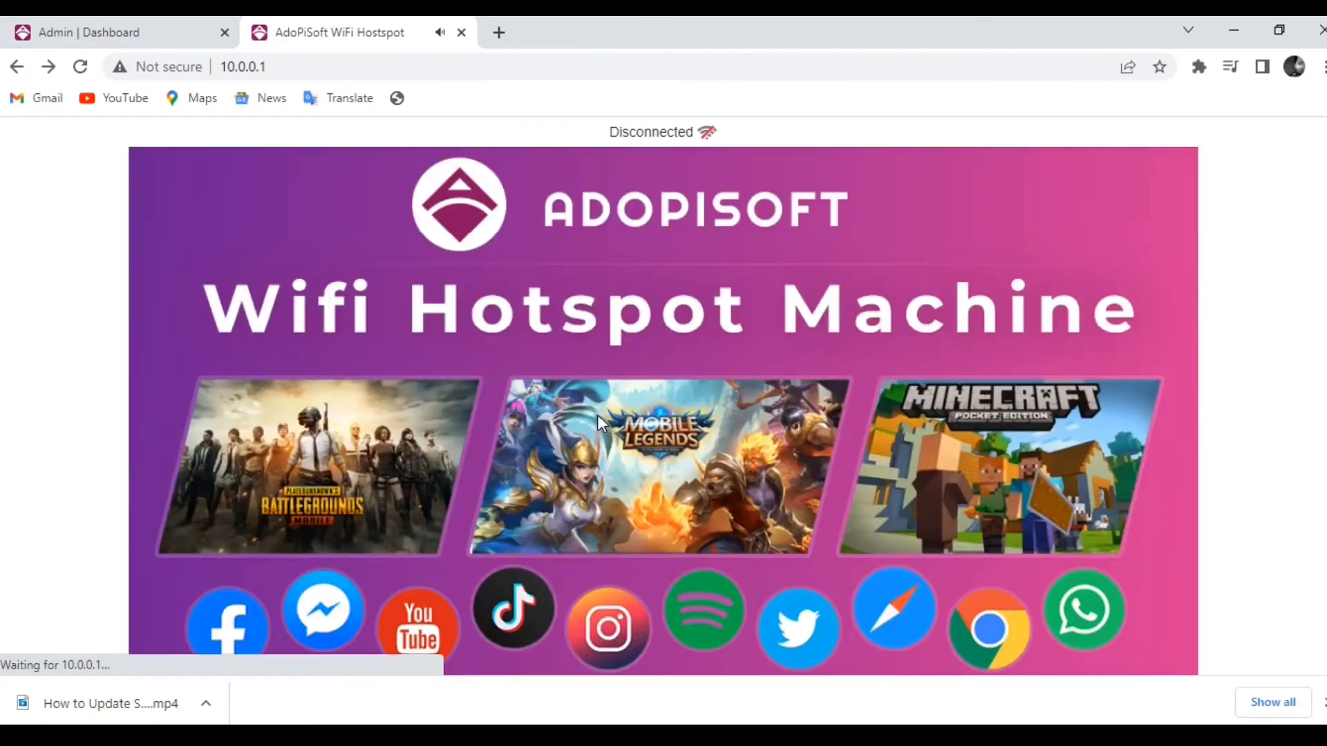
scroll(657, 424, down, 1)
scroll(830, 435, down, 2)
click(898, 423)
scroll(523, 461, down, 3)
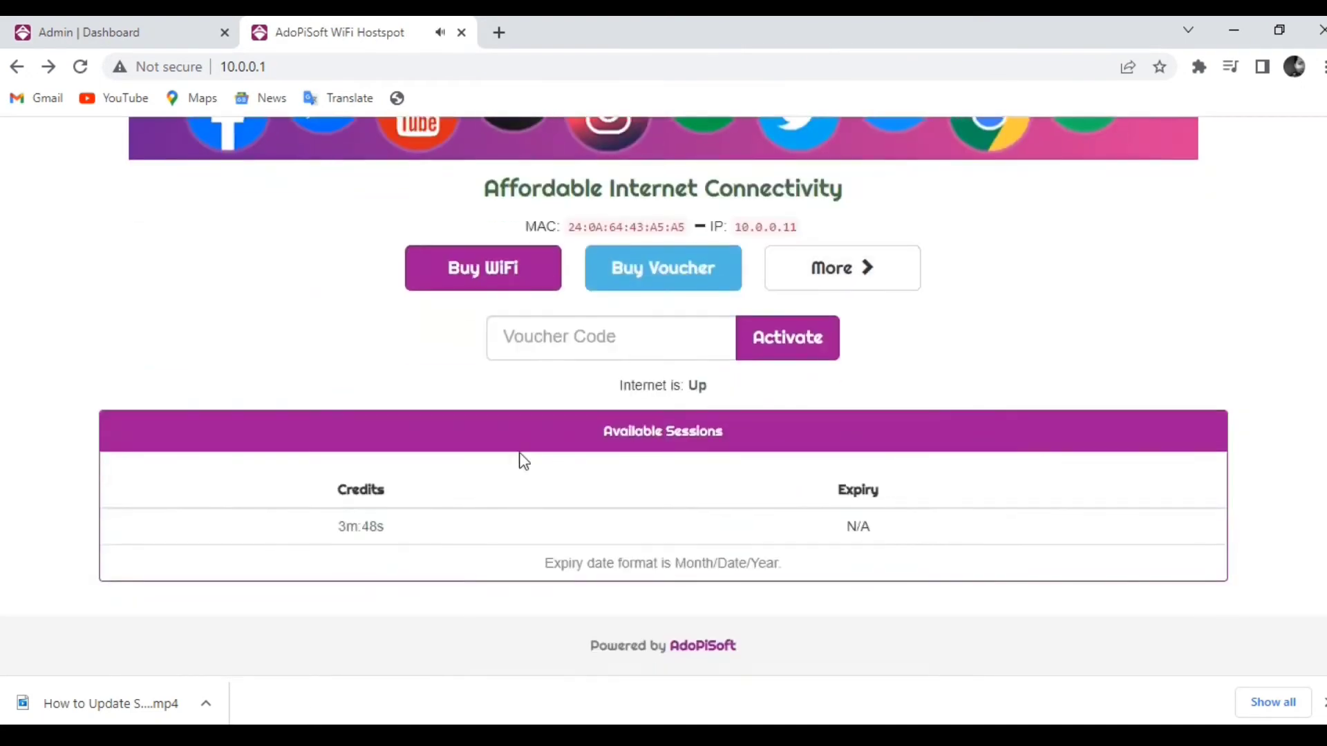
scroll(495, 408, up, 4)
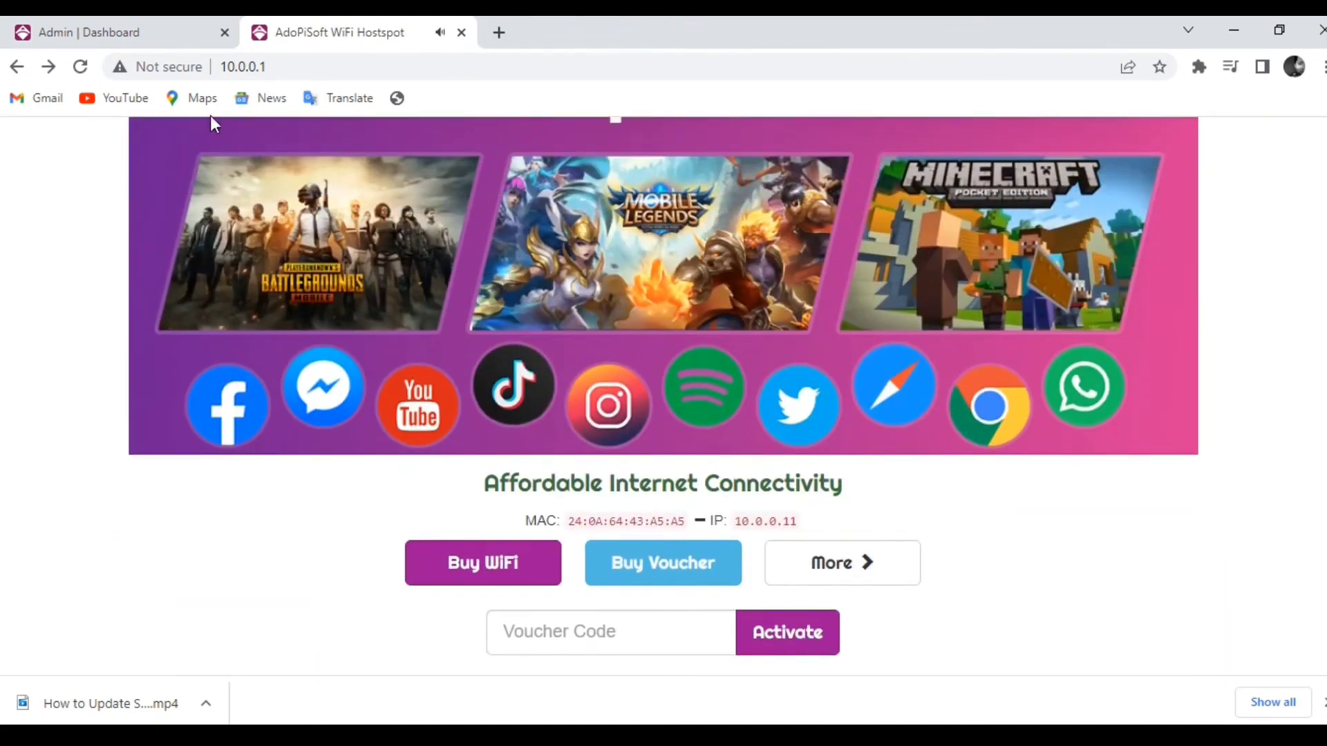
click(167, 30)
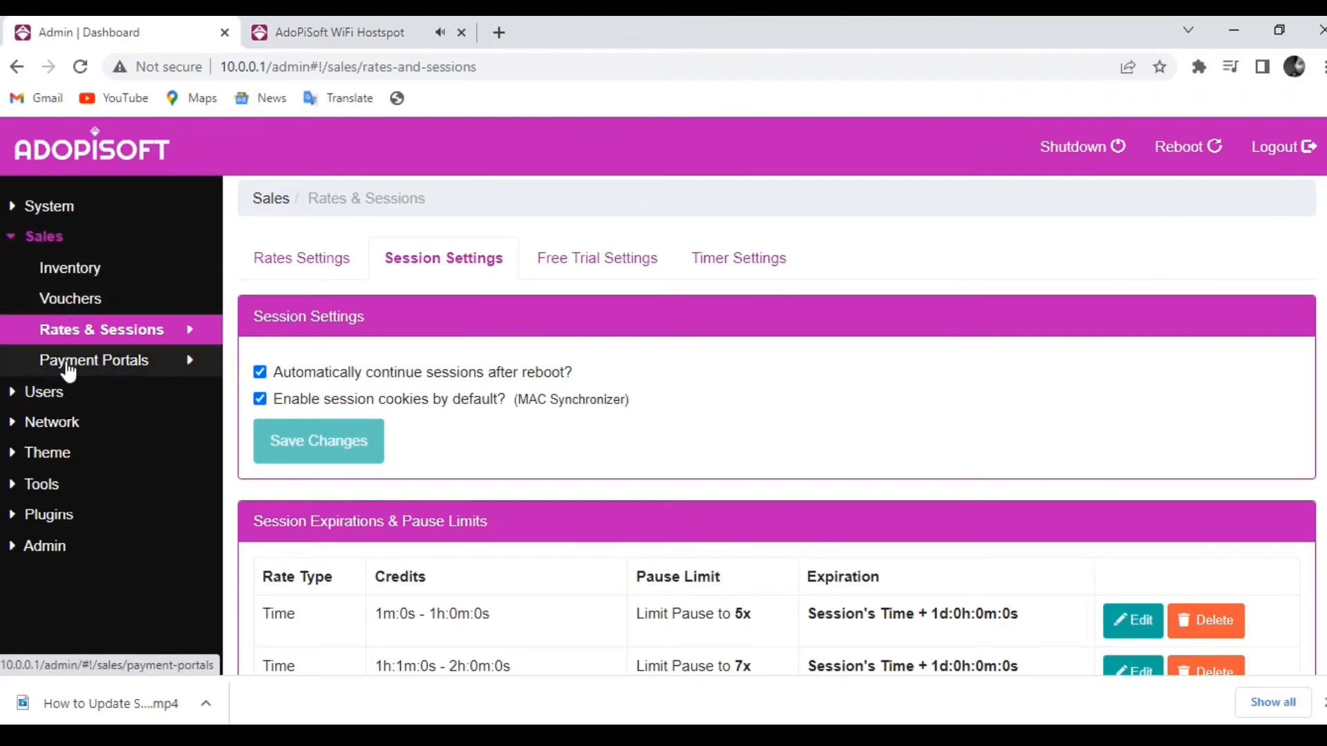
- Delete the running session of device DESKTOP-1O8088F under Users > WiFi Devices
click(62, 400)
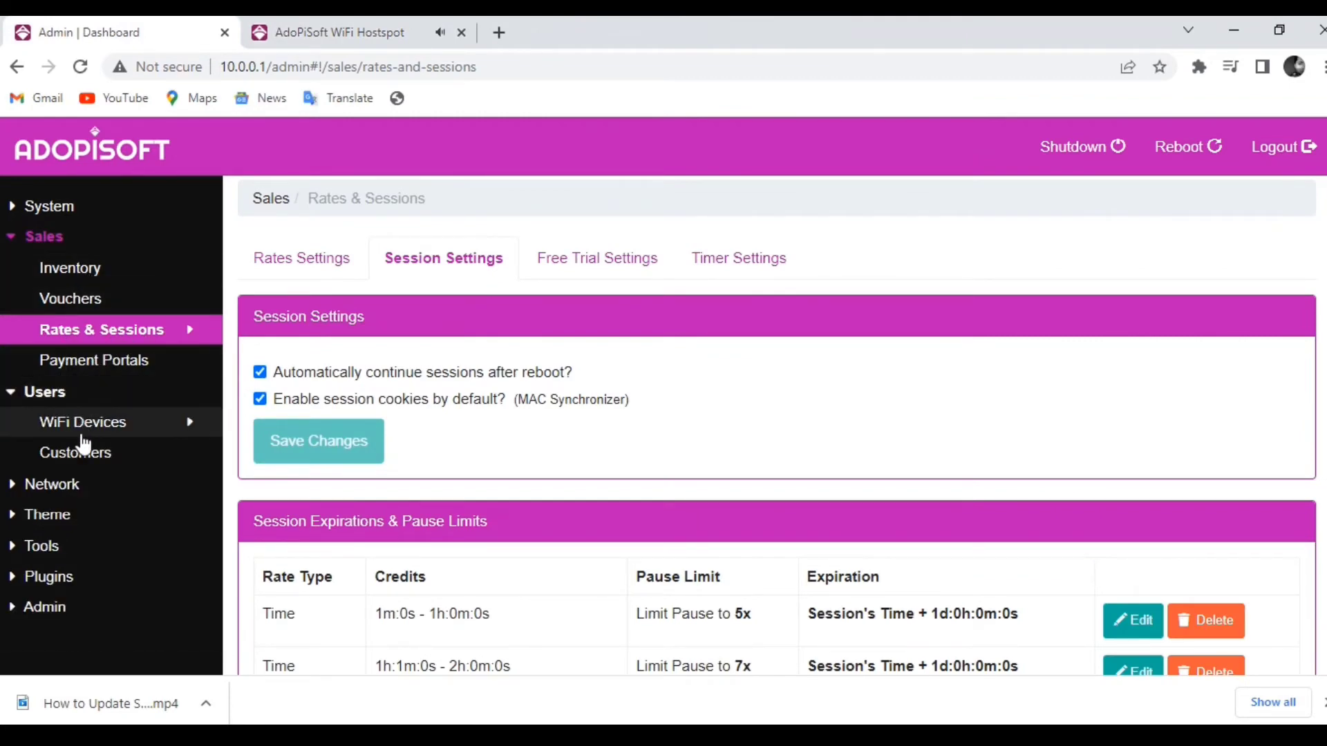
click(100, 423)
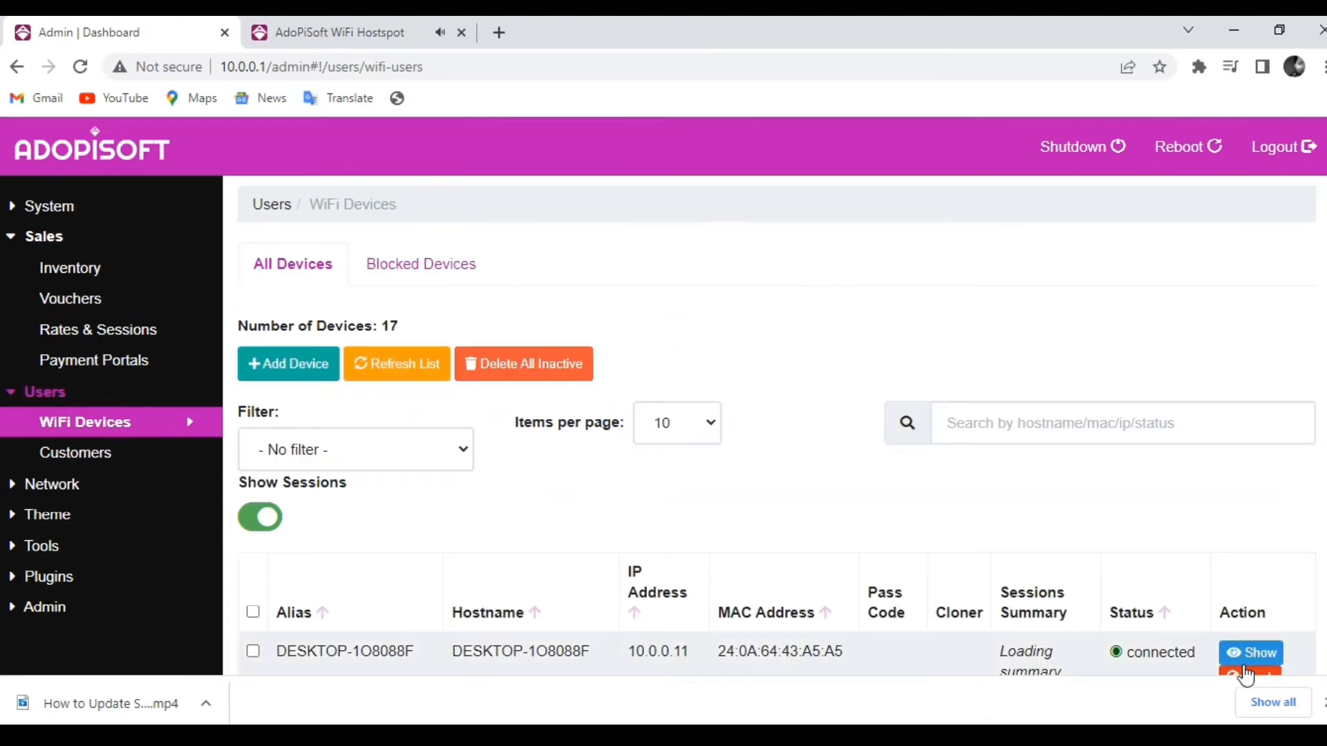
click(1047, 663)
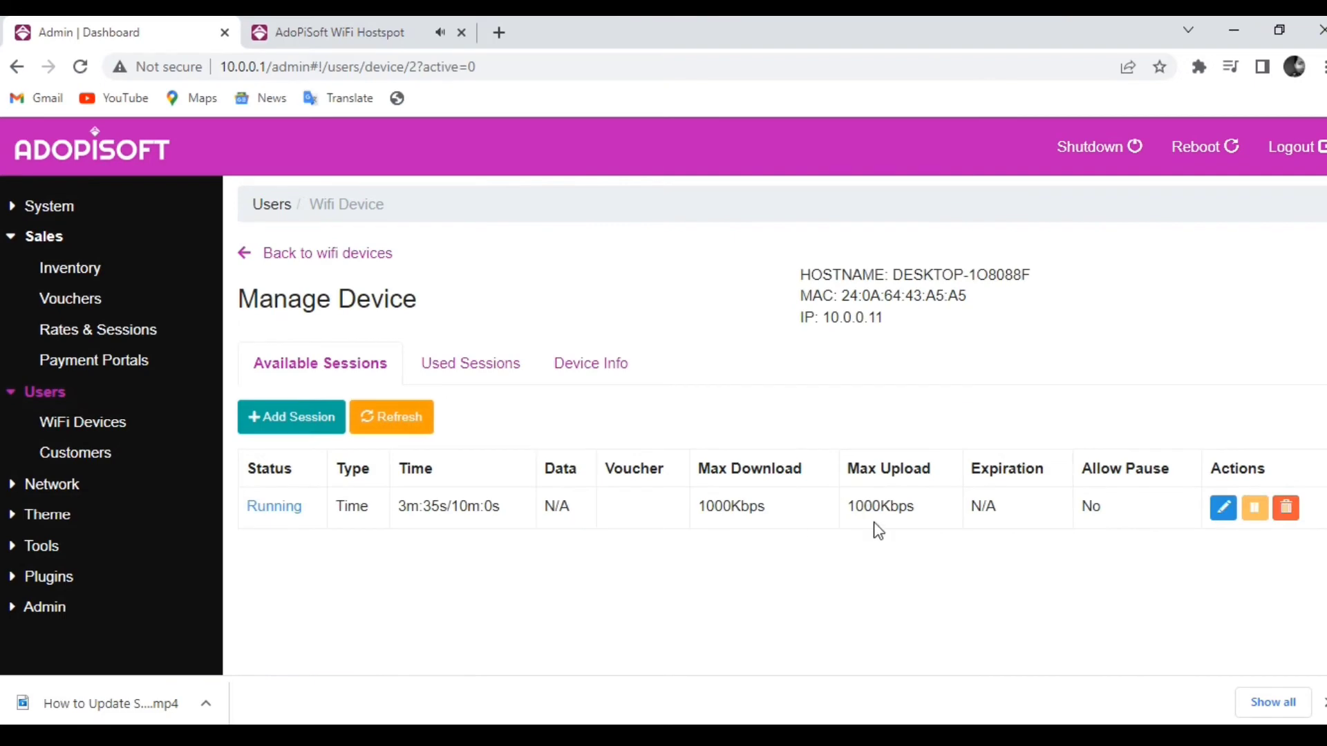
click(1287, 508)
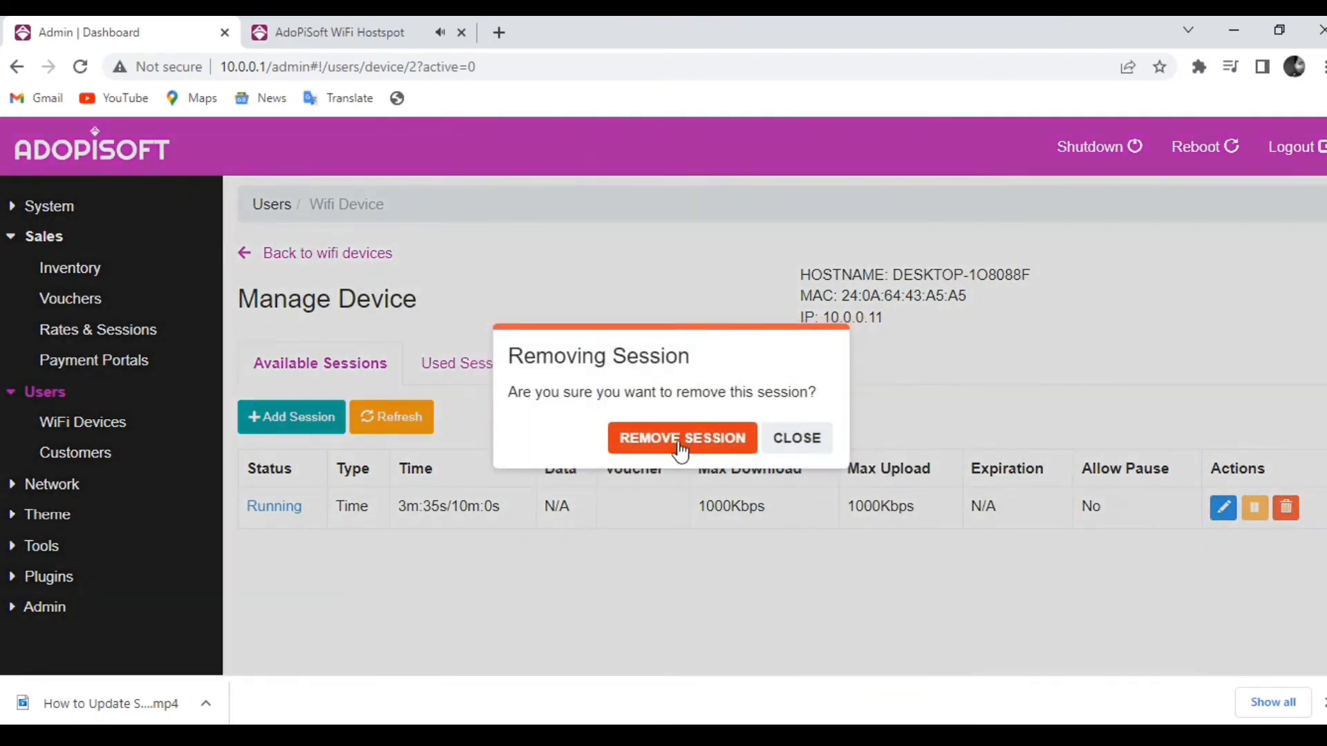
click(680, 453)
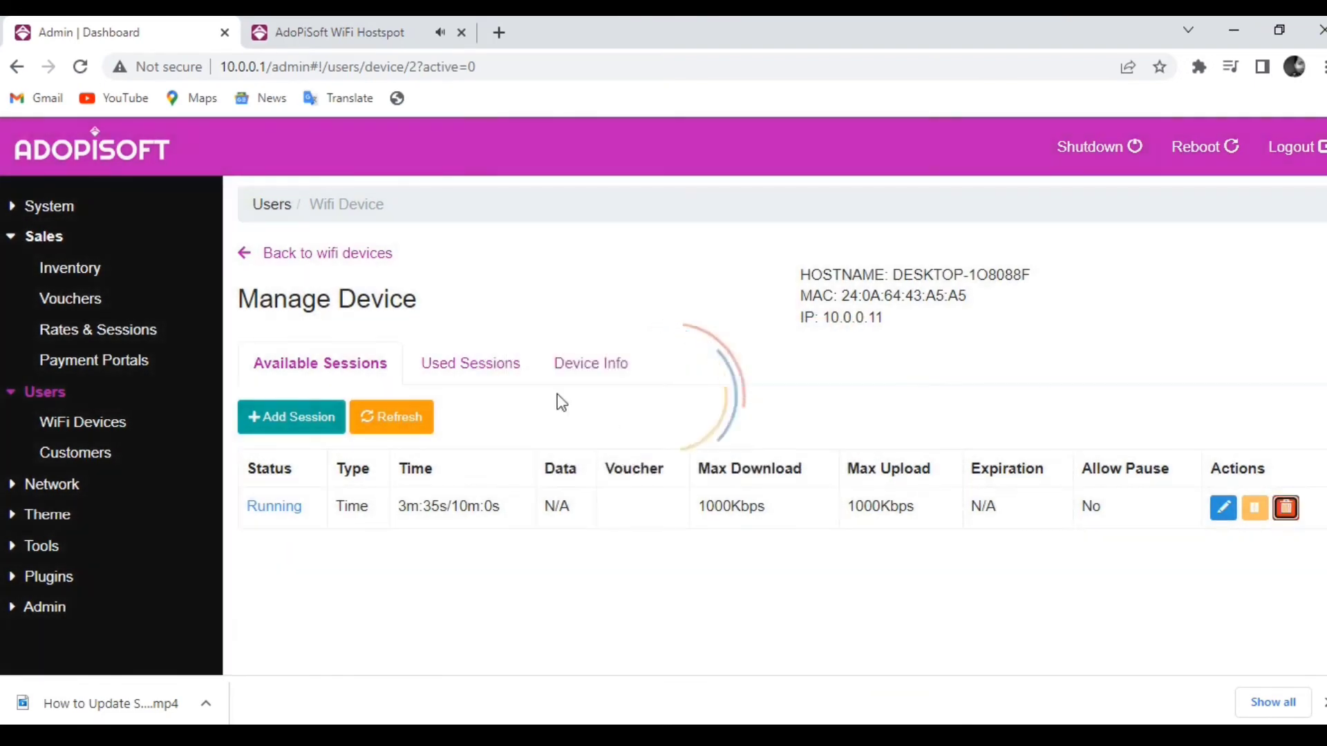
- Collapse the Sales and Users sections and return to the hotspot portal
click(45, 237)
click(43, 269)
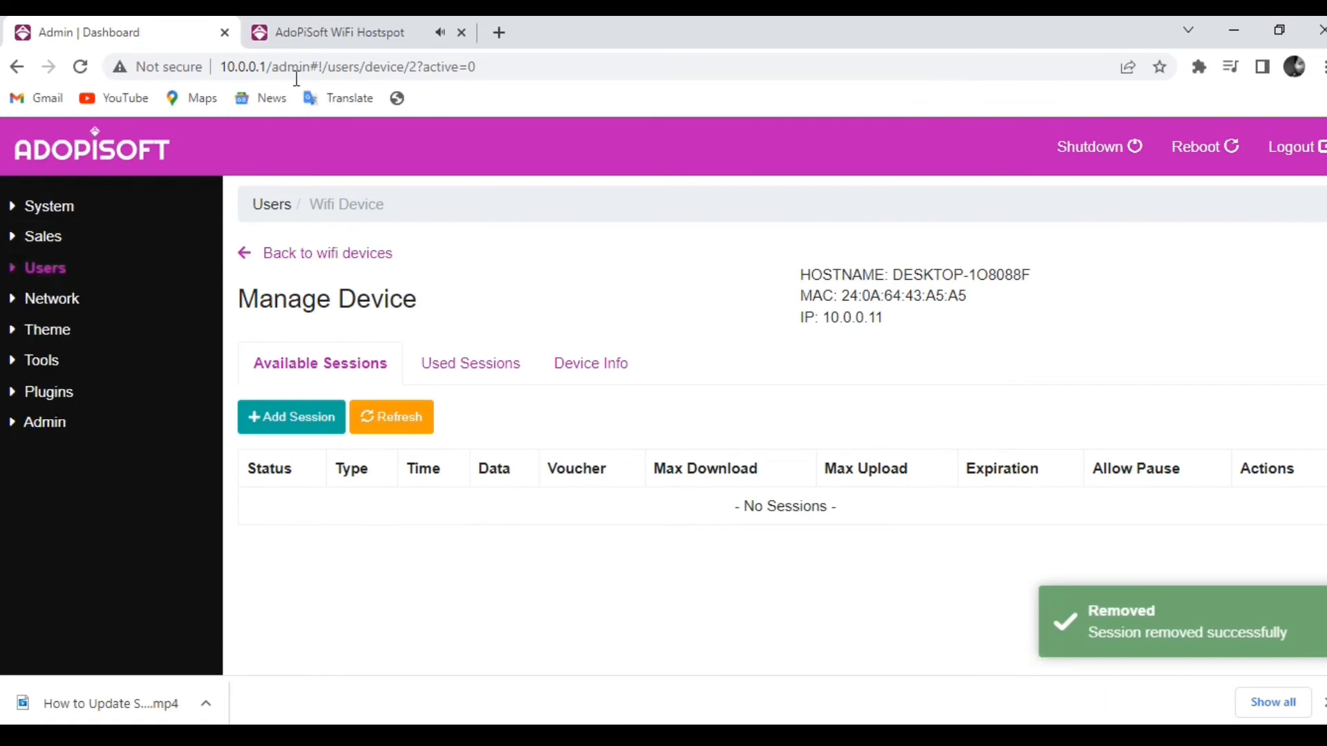
click(343, 31)
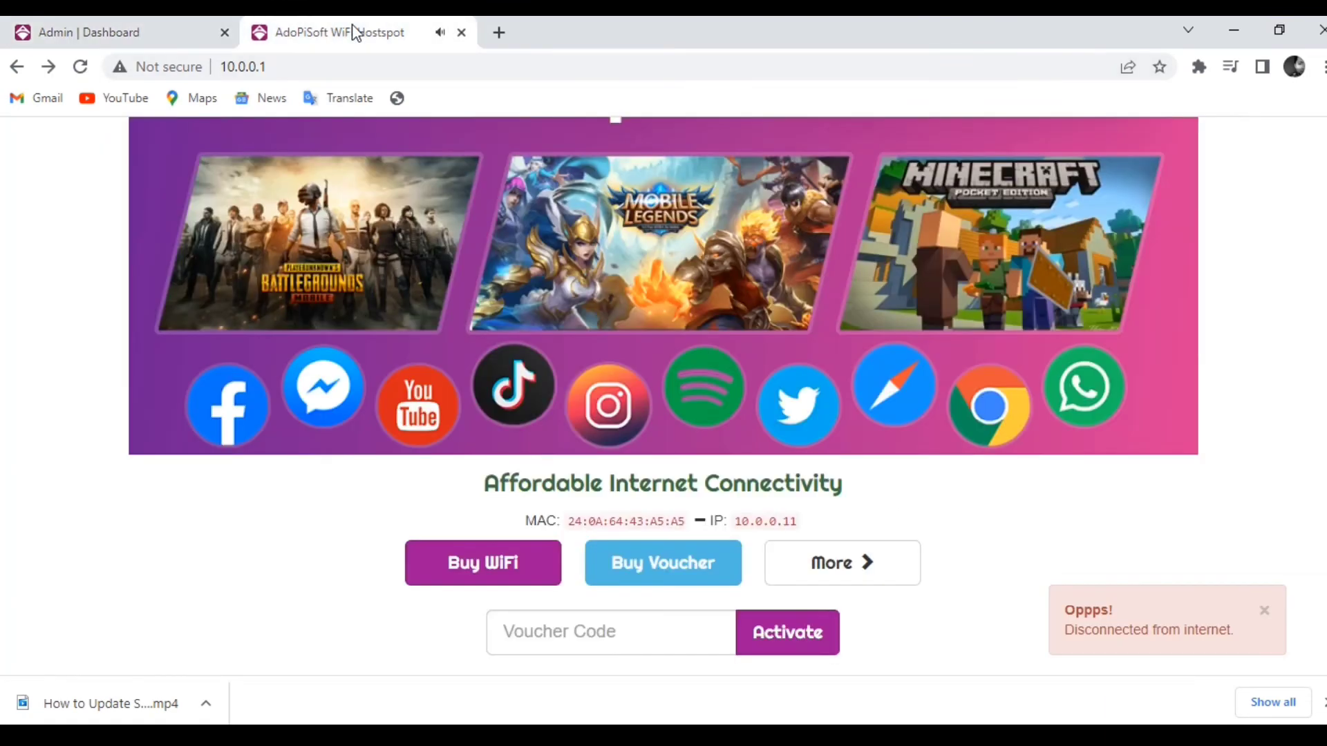
- Buy 15 minutes of Wifi Time for PHP 3 and finish paying
click(455, 570)
click(569, 586)
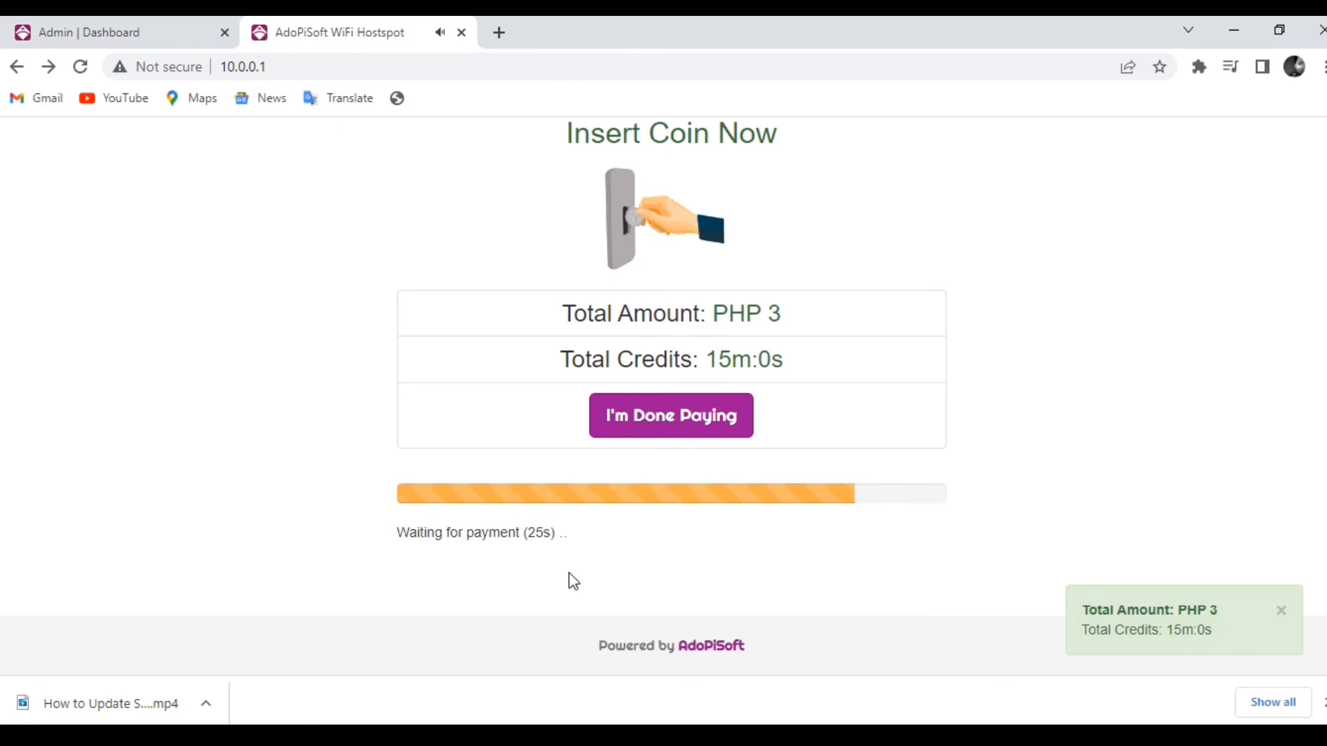
click(712, 434)
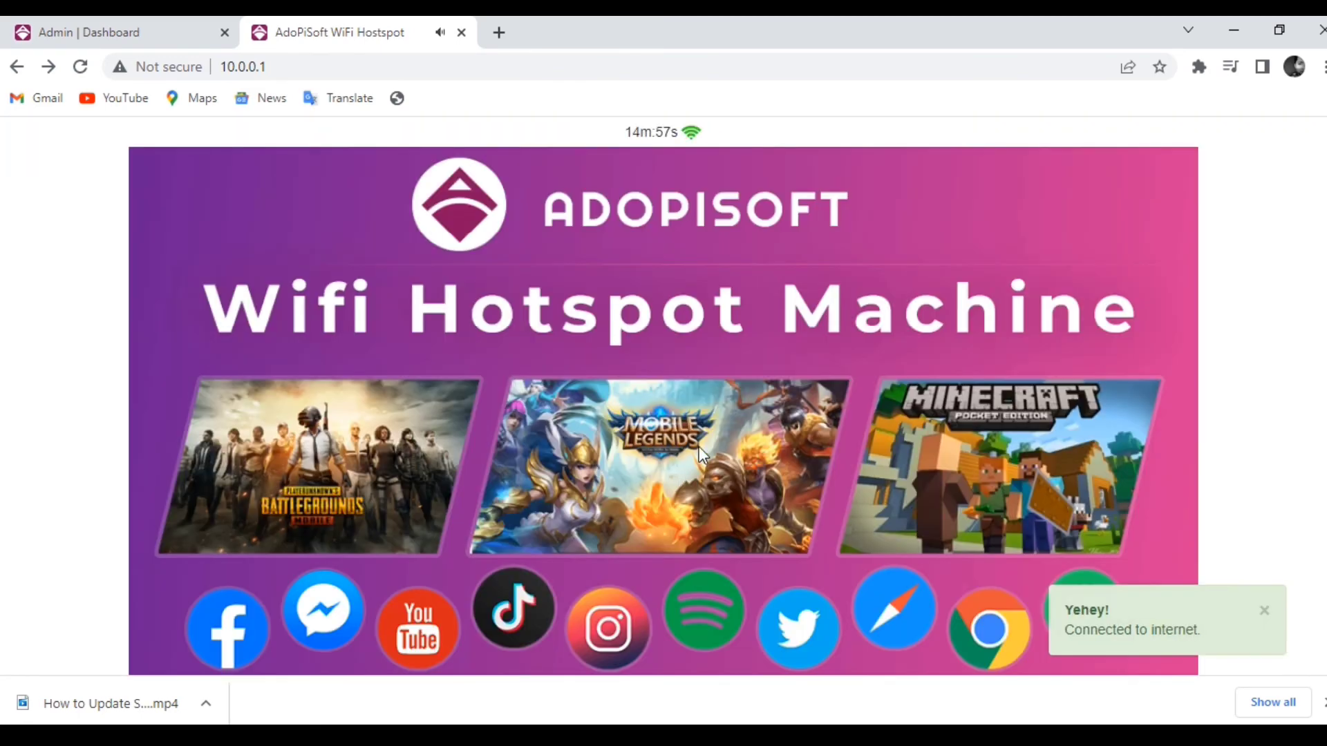
- Reload the portal at 10.0.0.1 and view the session with 14m35s credit and 6/14/2022 5:22PM expiry
scroll(413, 492, down, 4)
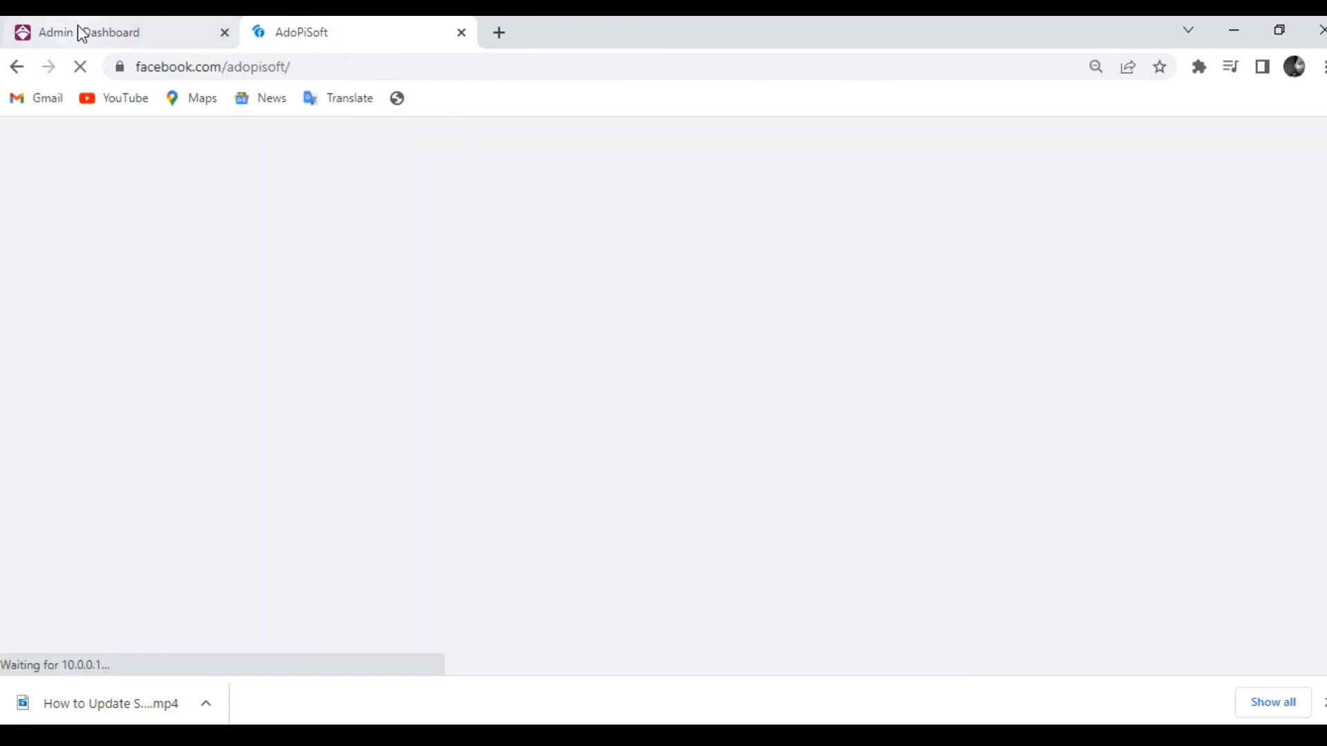
click(77, 27)
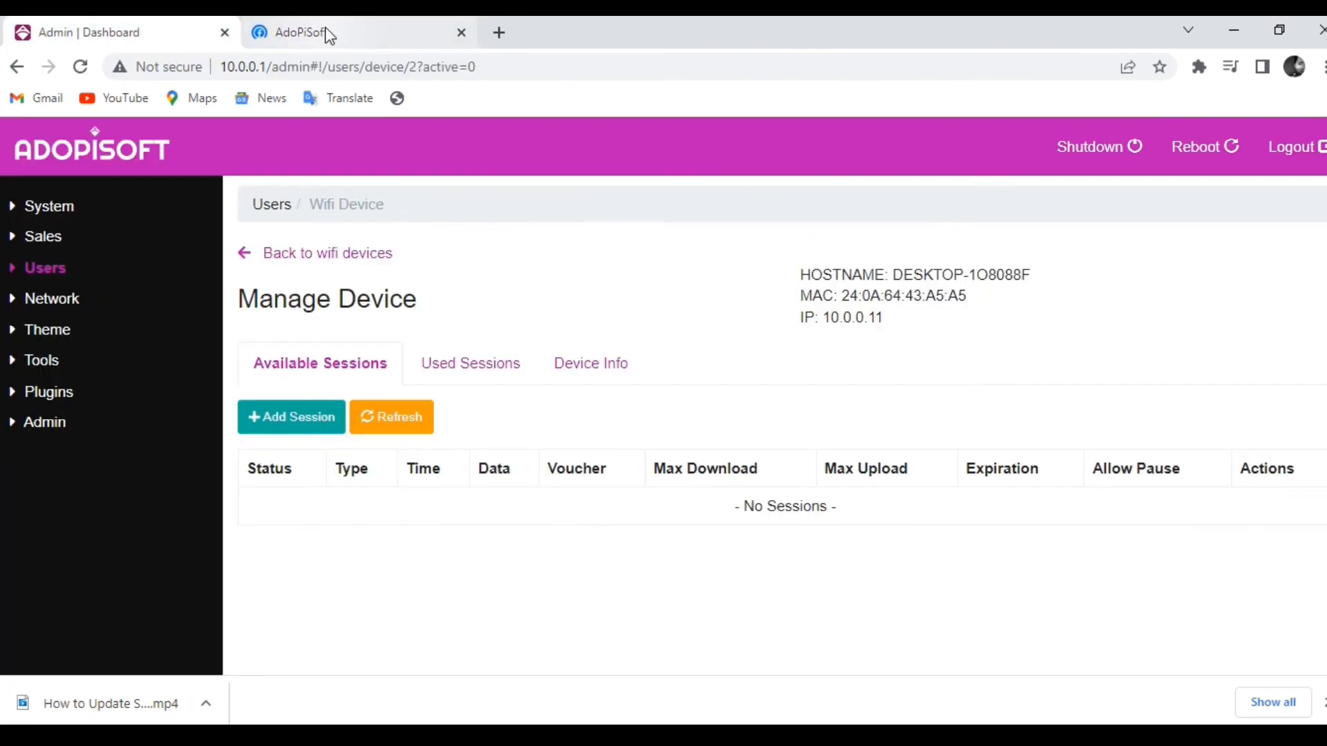
click(330, 35)
click(281, 72)
text(10.0.0.1)
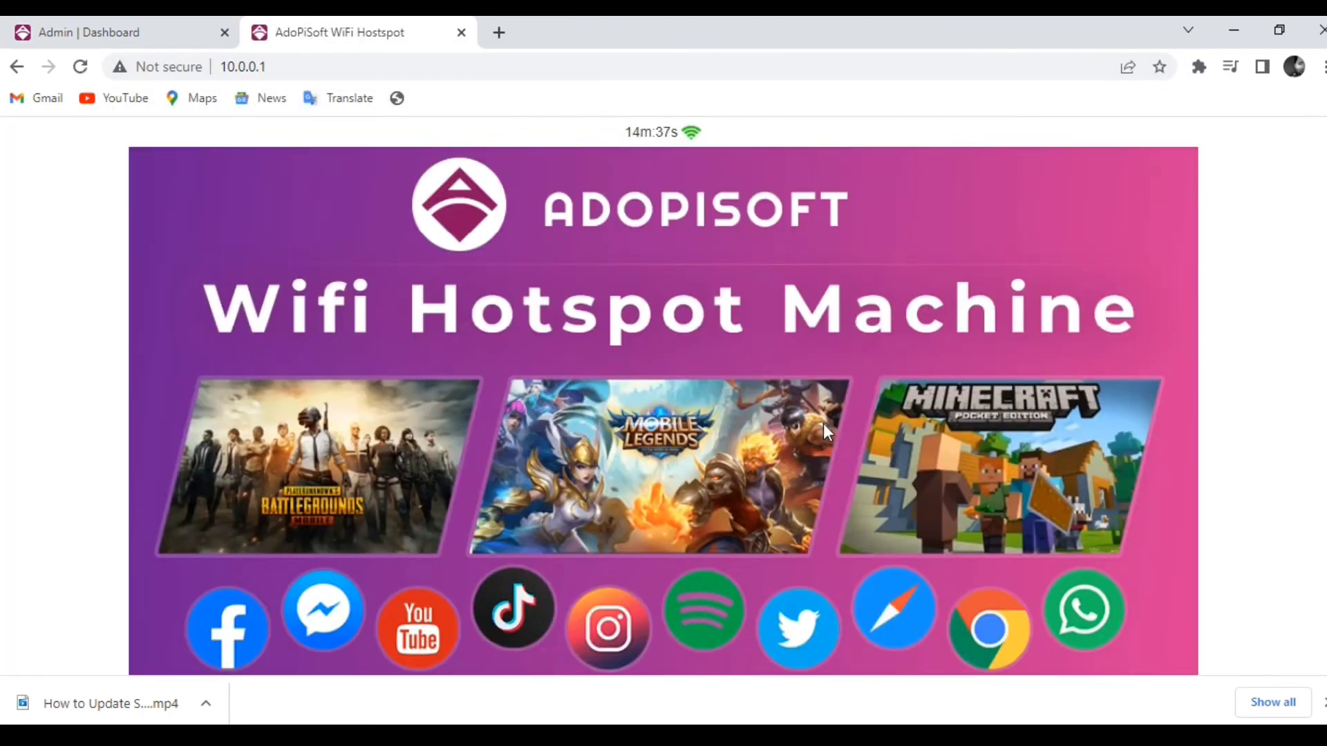
scroll(823, 424, down, 6)
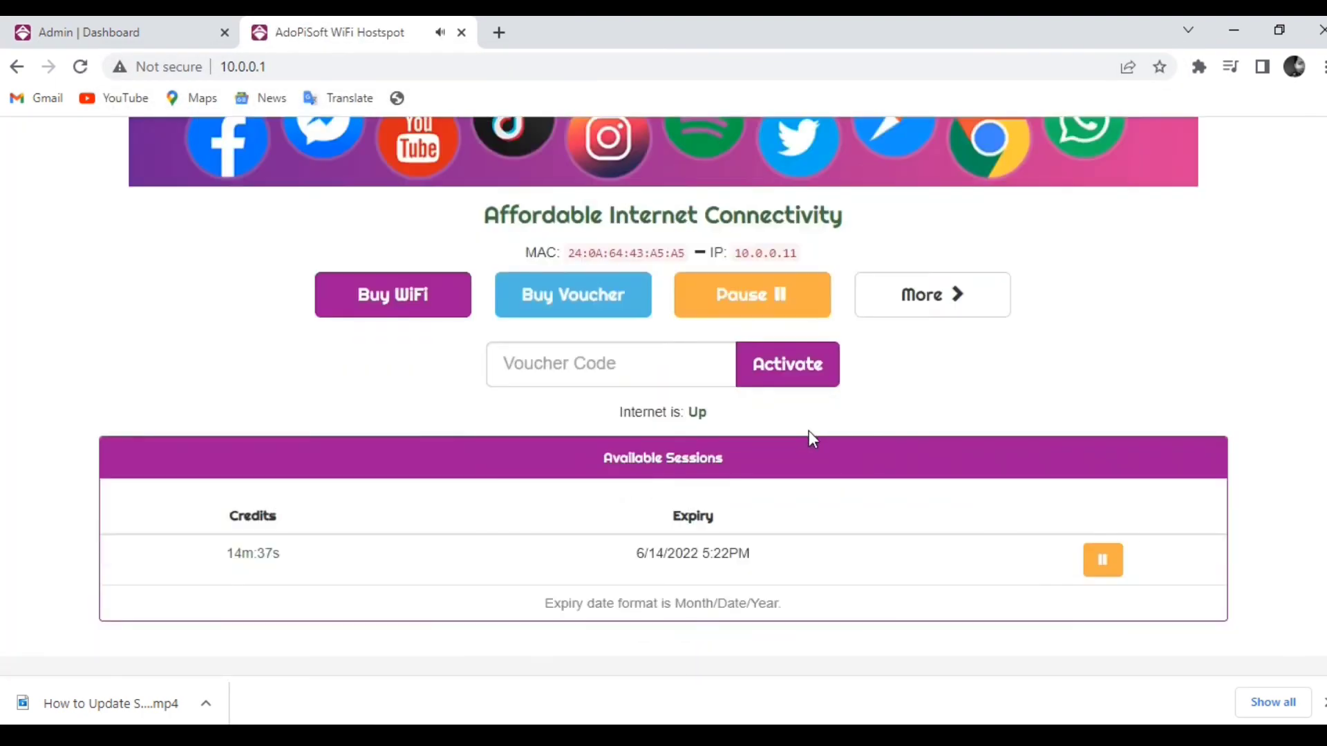
- Pause and resume the session, then dismiss the wireless notification and Announcement popup
click(1099, 561)
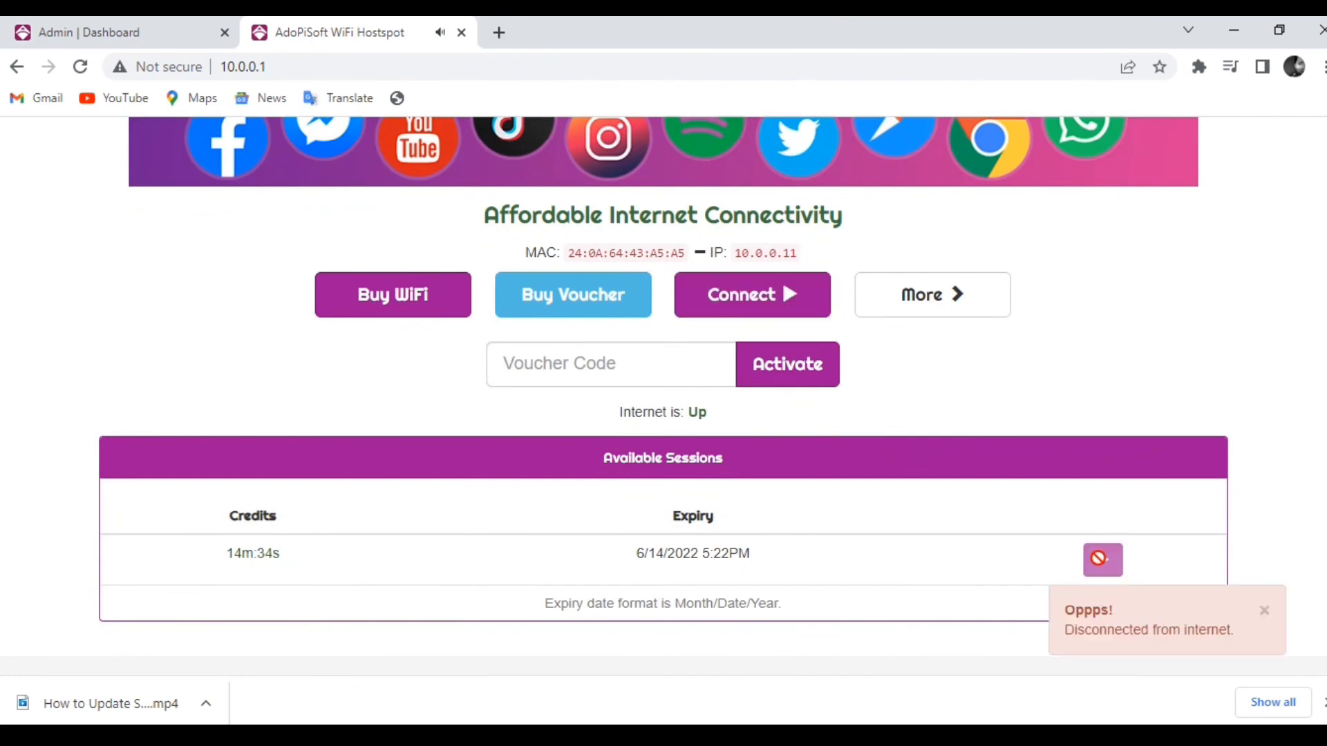
click(1103, 558)
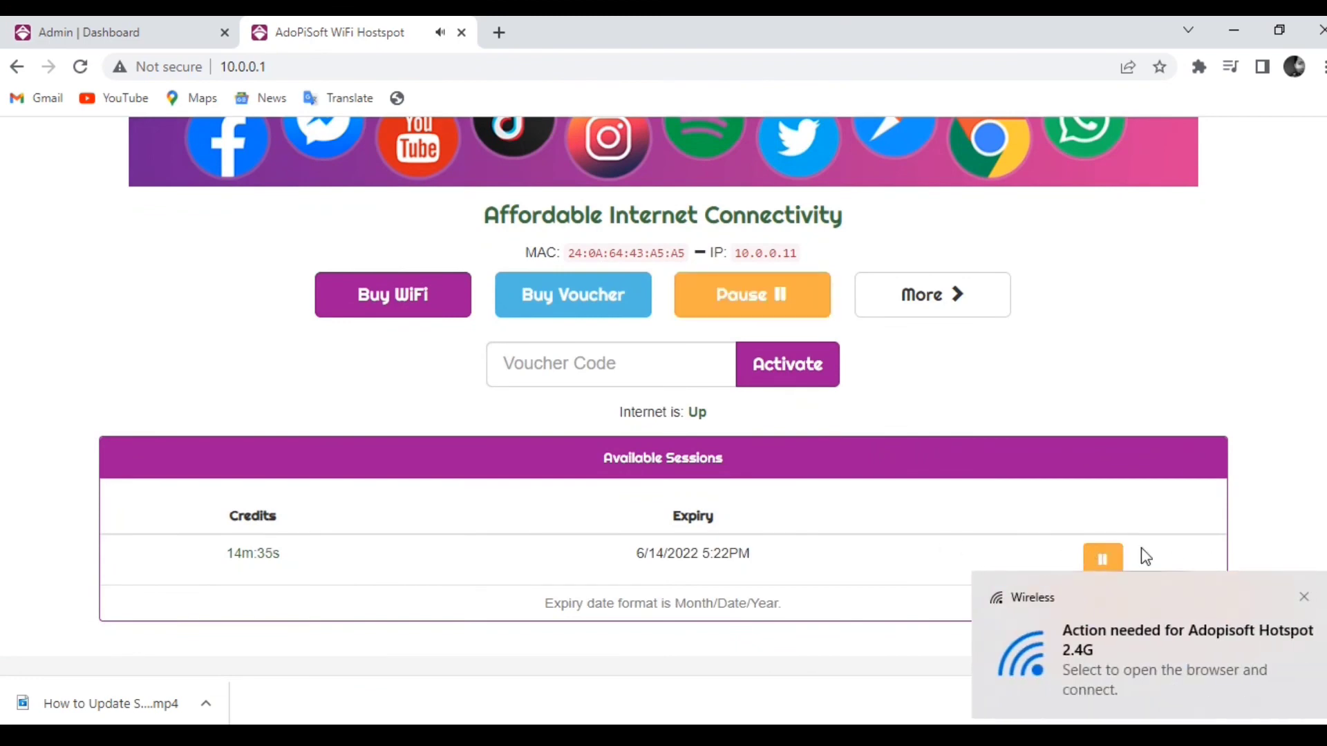
click(1308, 598)
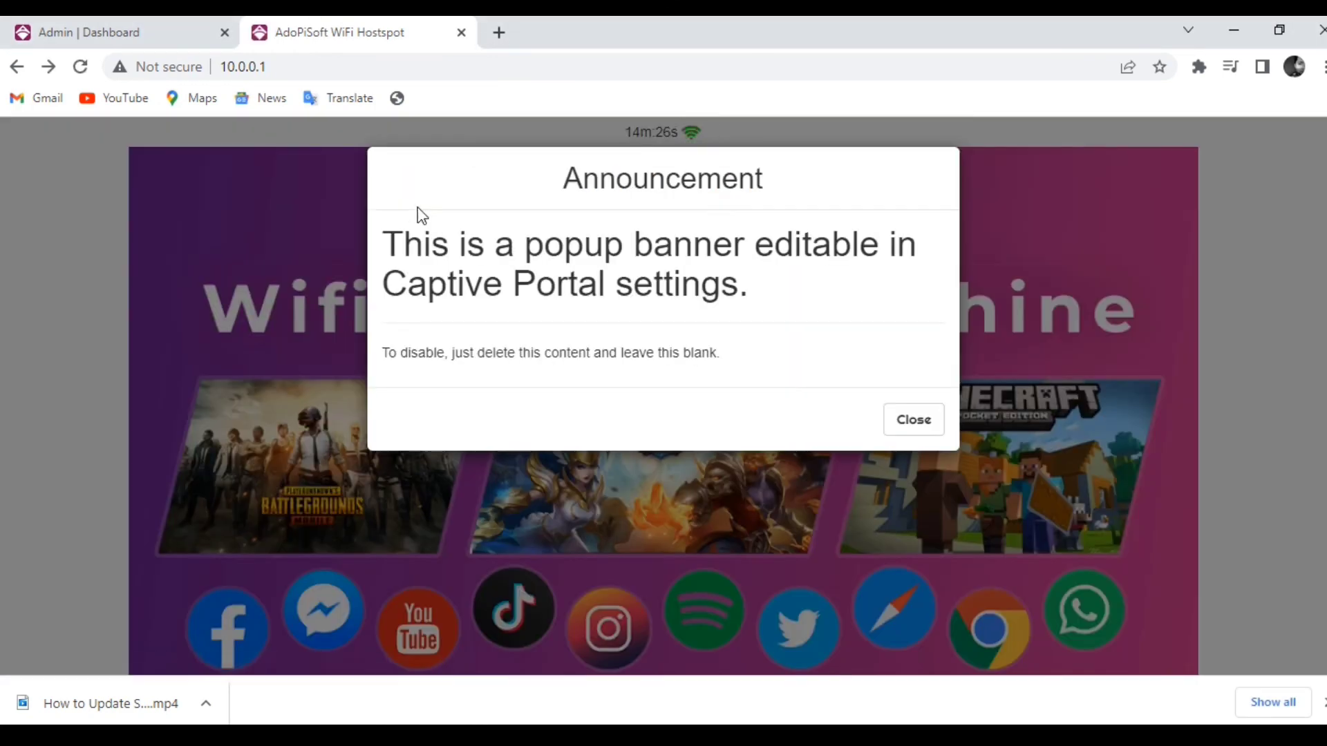
click(910, 423)
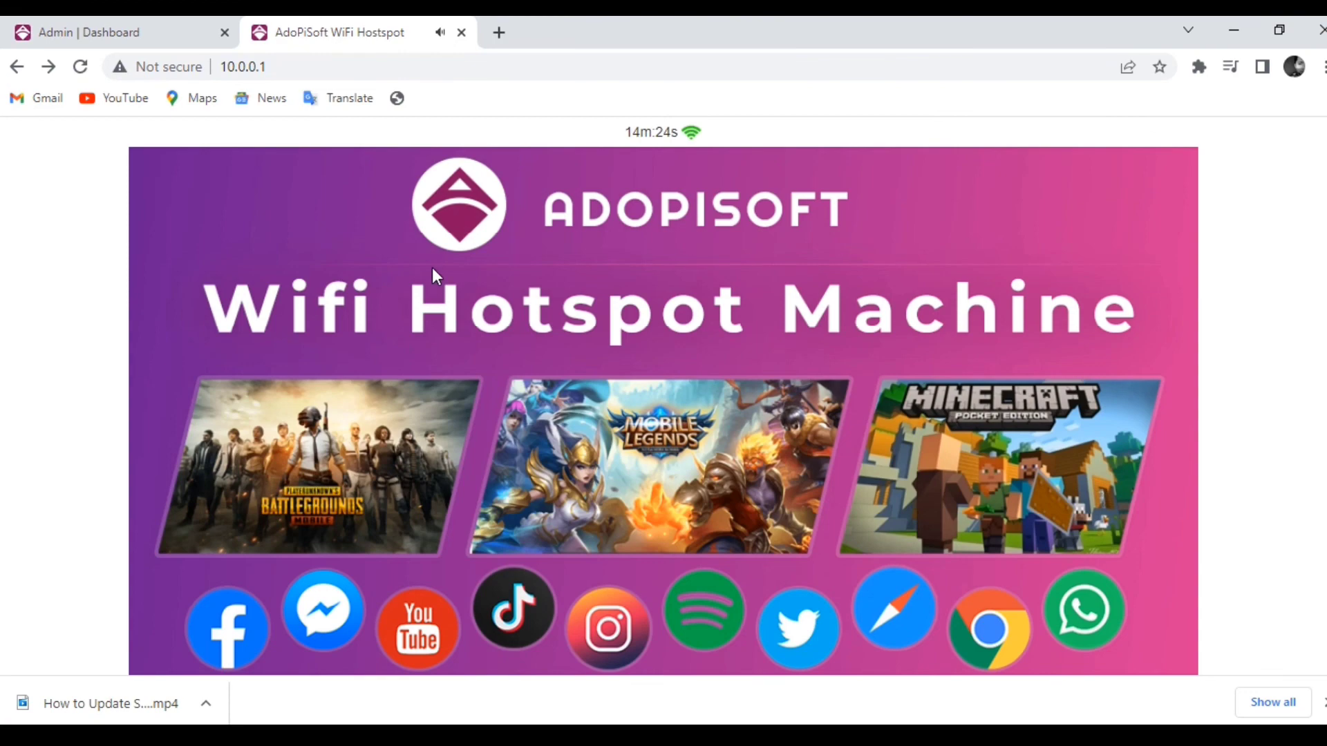